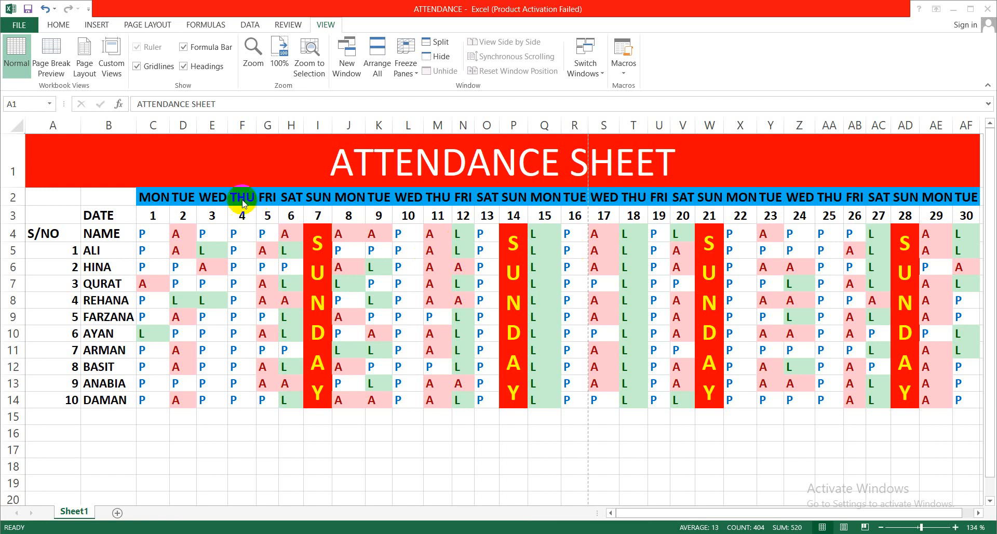
Step: Examine both pages of the attendance sheet in the print preview and return to the worksheet
click(145, 173)
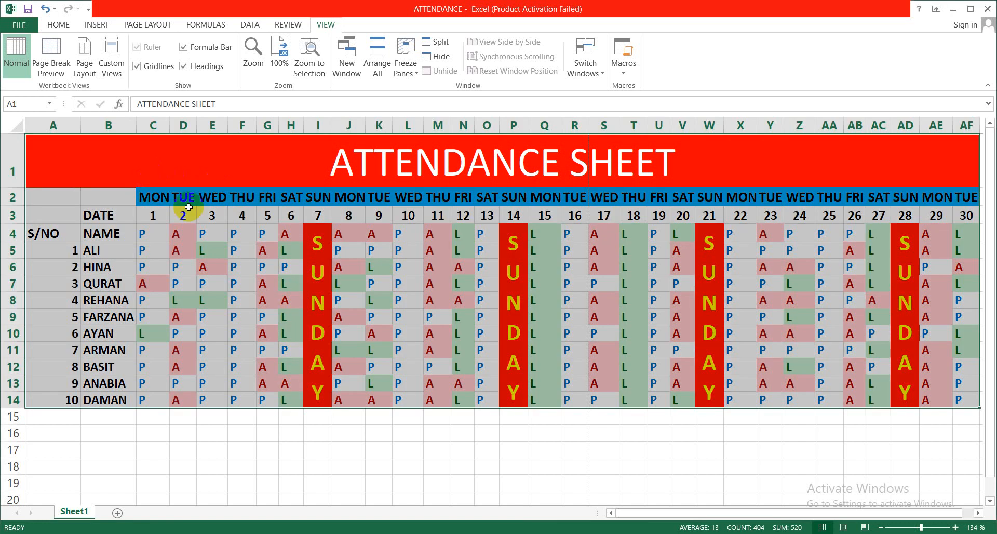
click(315, 455)
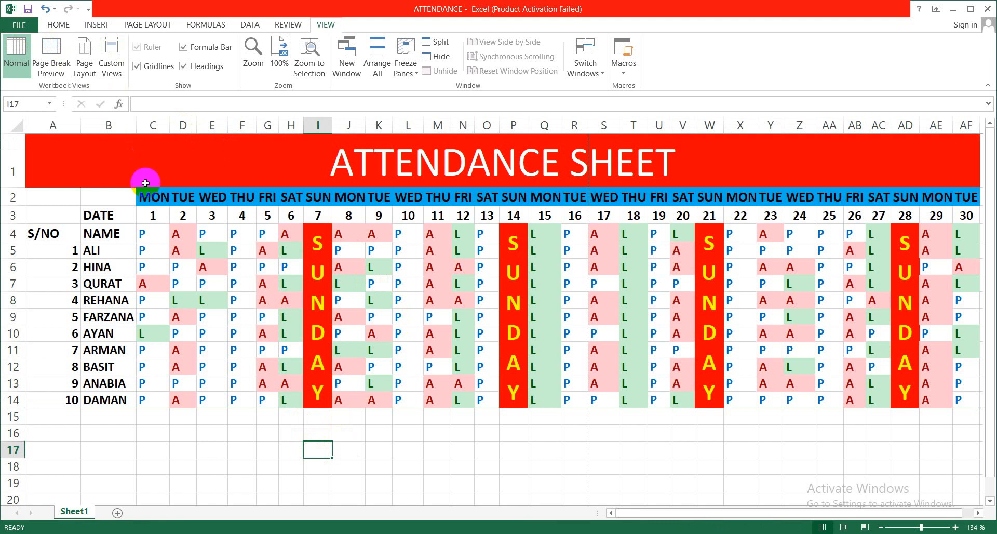
key(ctrl+p)
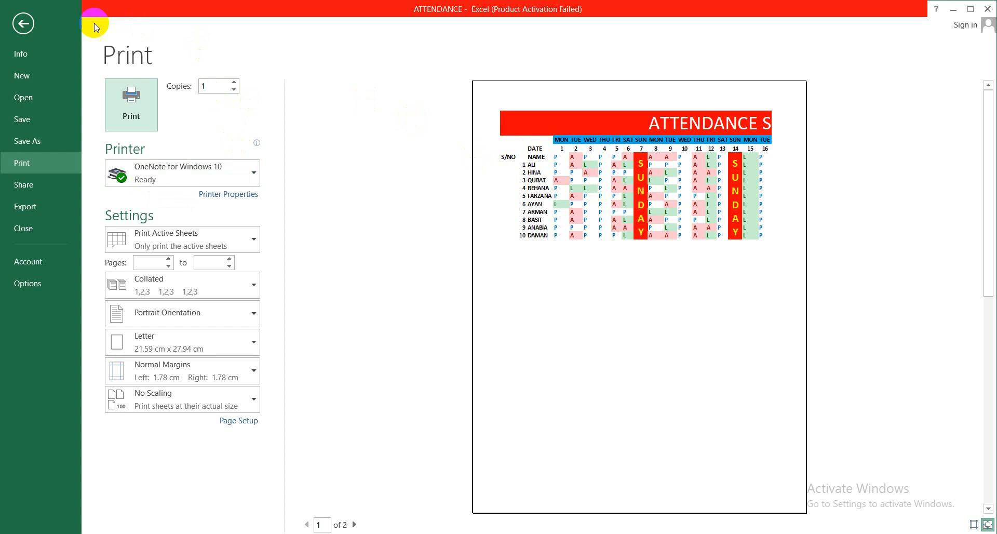
click(23, 31)
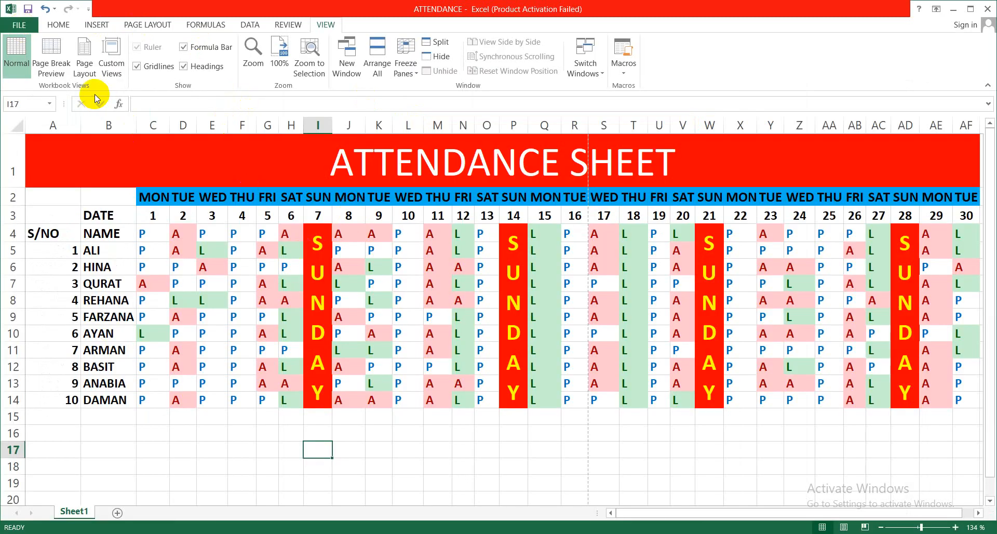
click(19, 26)
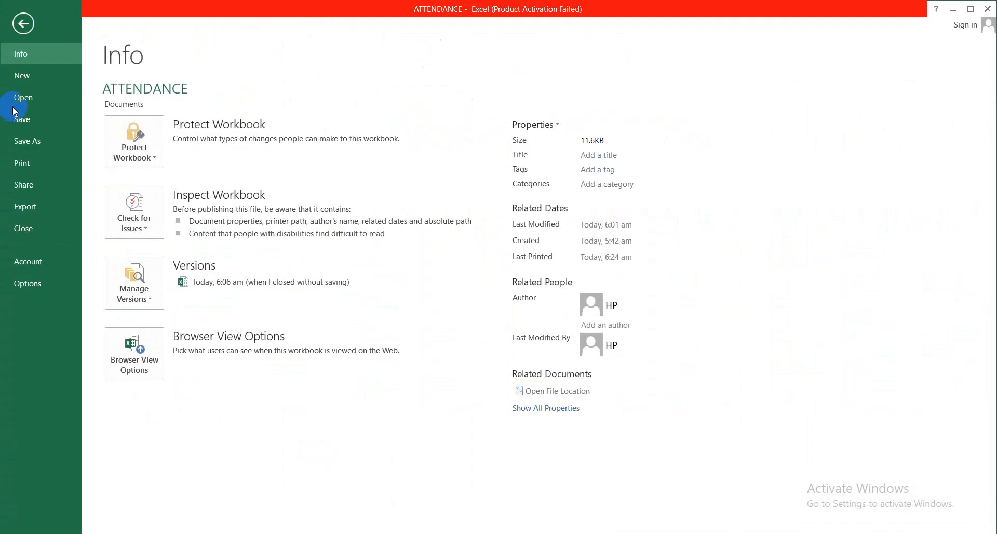
click(29, 165)
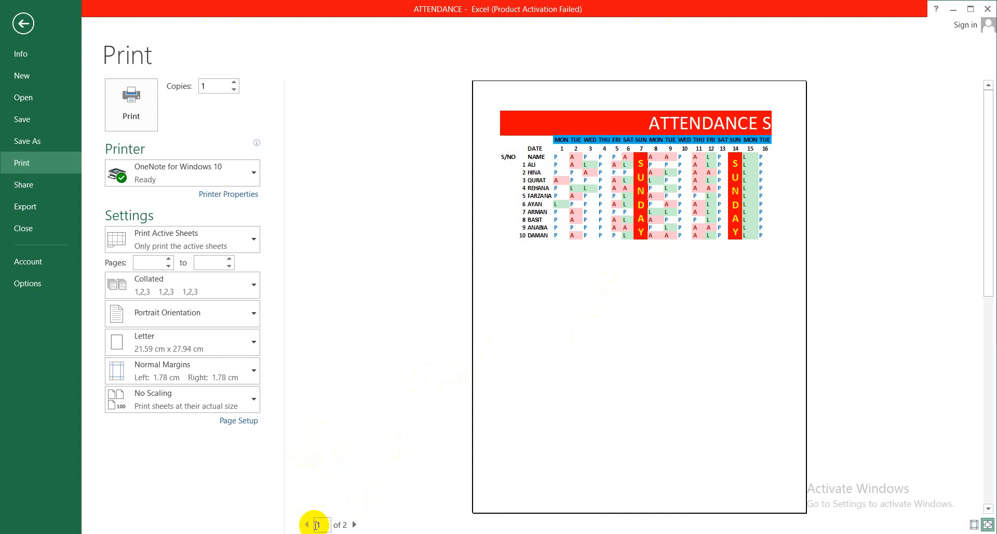
click(356, 525)
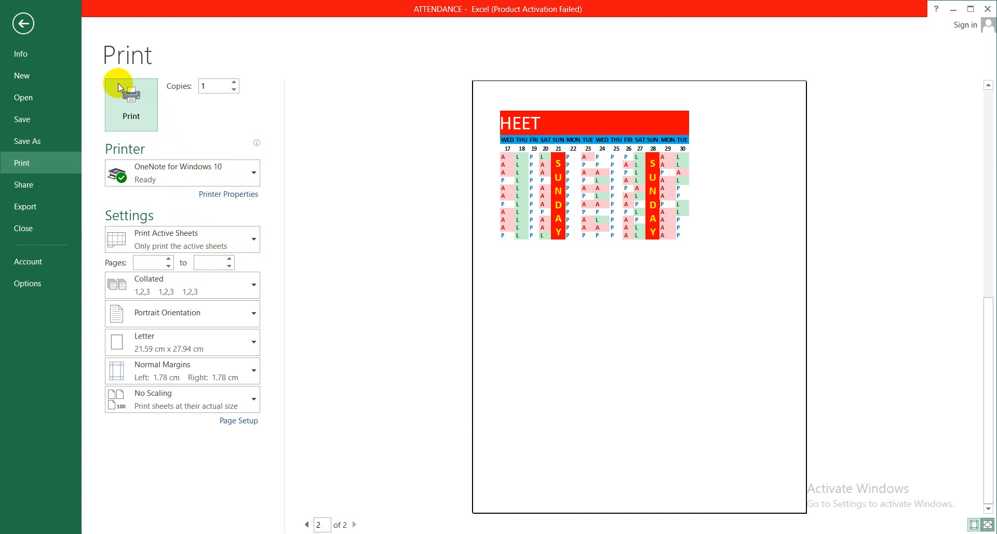
click(25, 35)
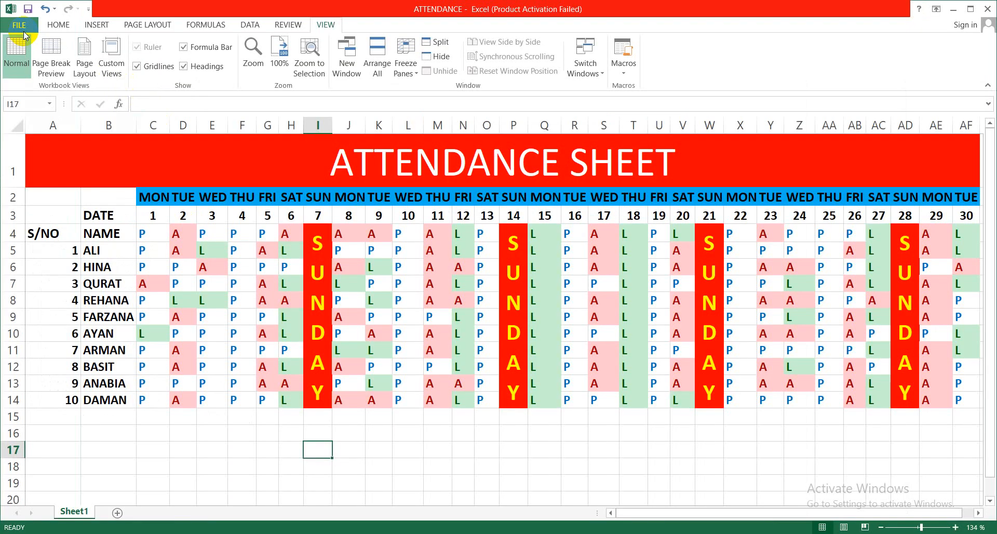
Step: Review the print preview again and inspect the sheet's page breaks in Page Break Preview, returning to Normal view
click(23, 26)
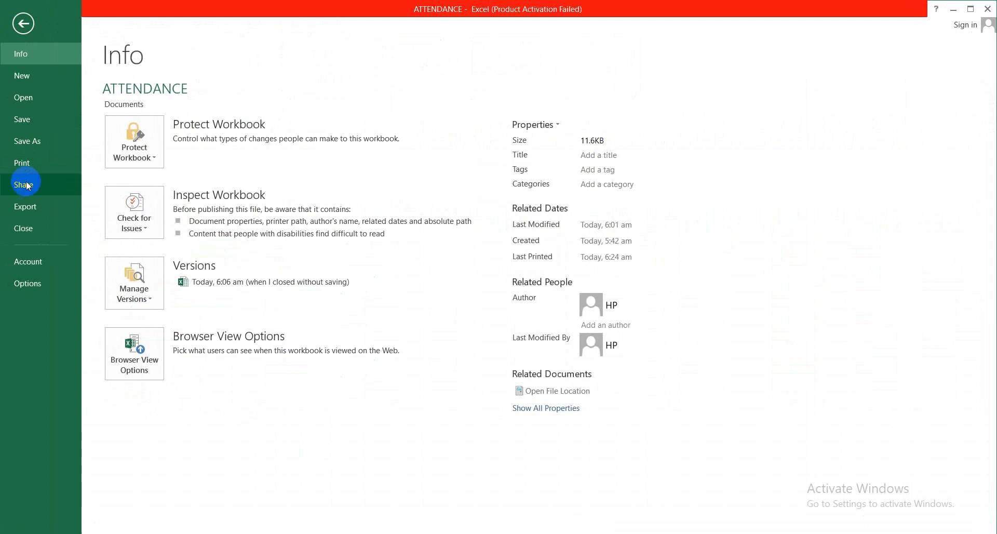
click(22, 165)
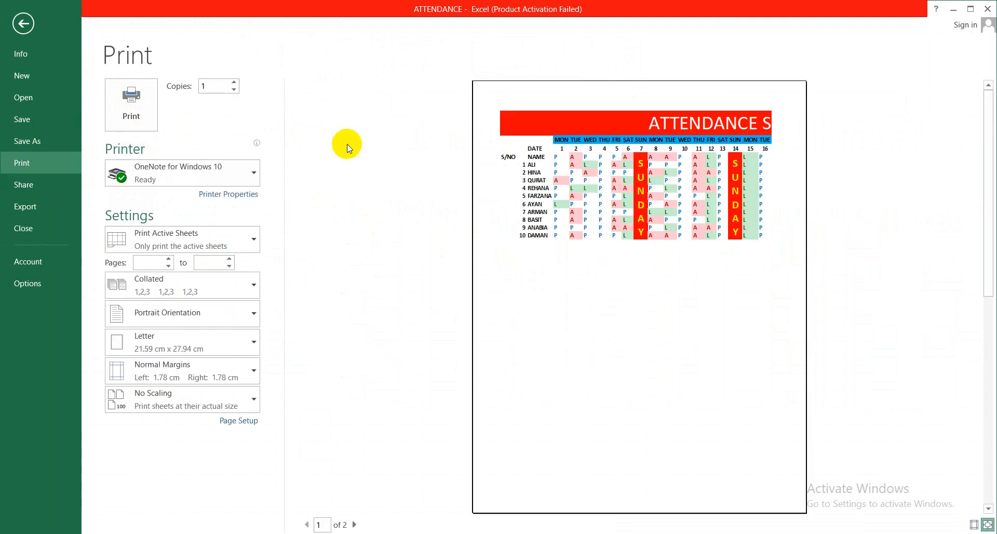
click(26, 26)
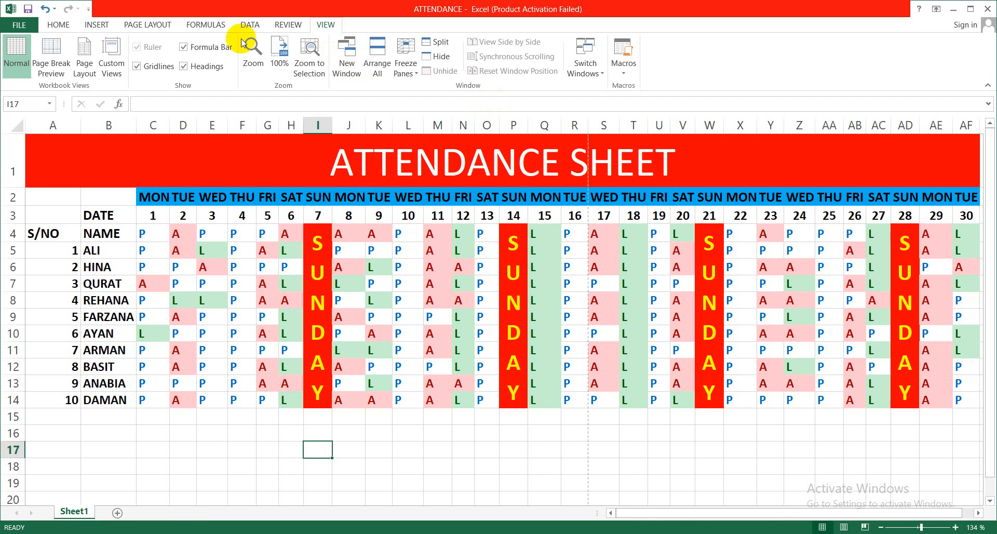
click(57, 76)
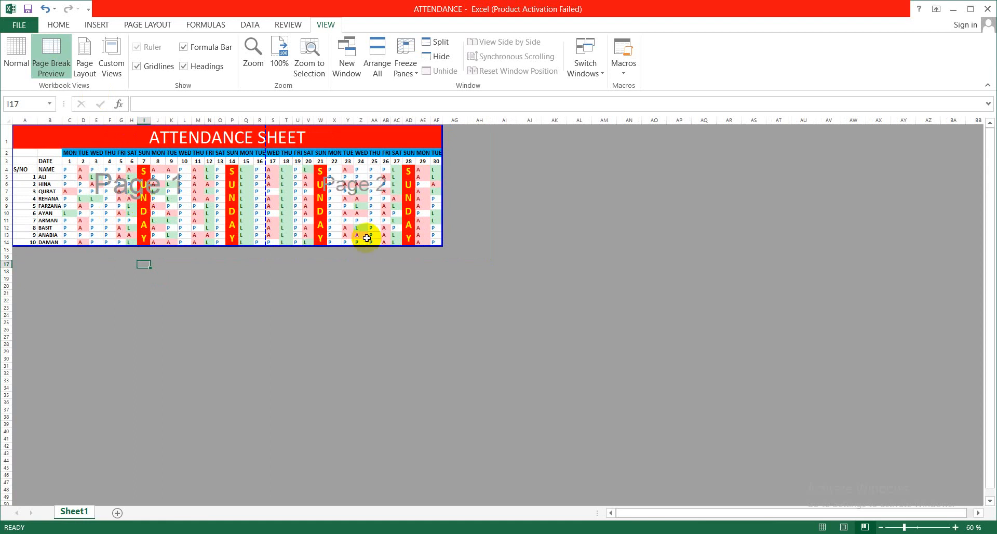
click(14, 58)
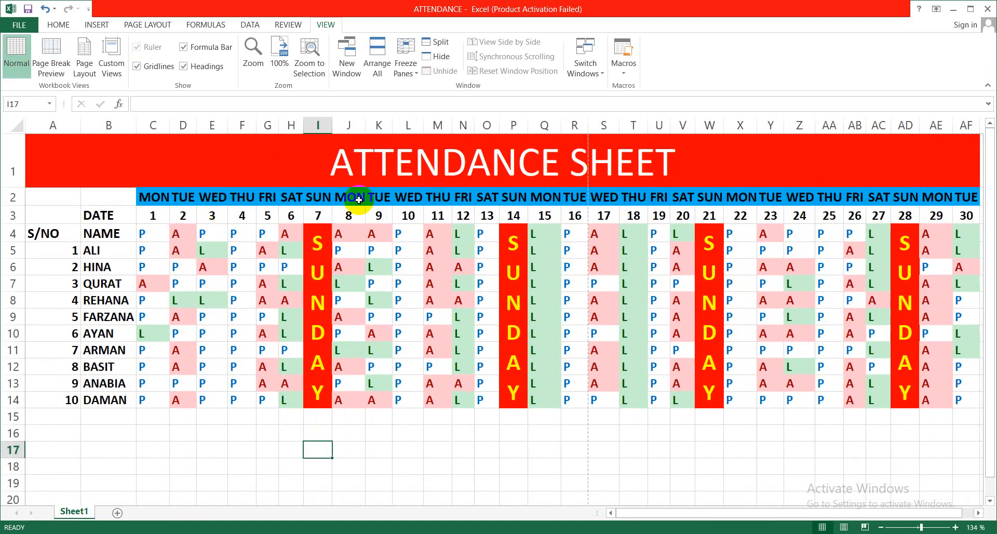
Step: Set the sheet's custom header and footer margins to 0
click(163, 26)
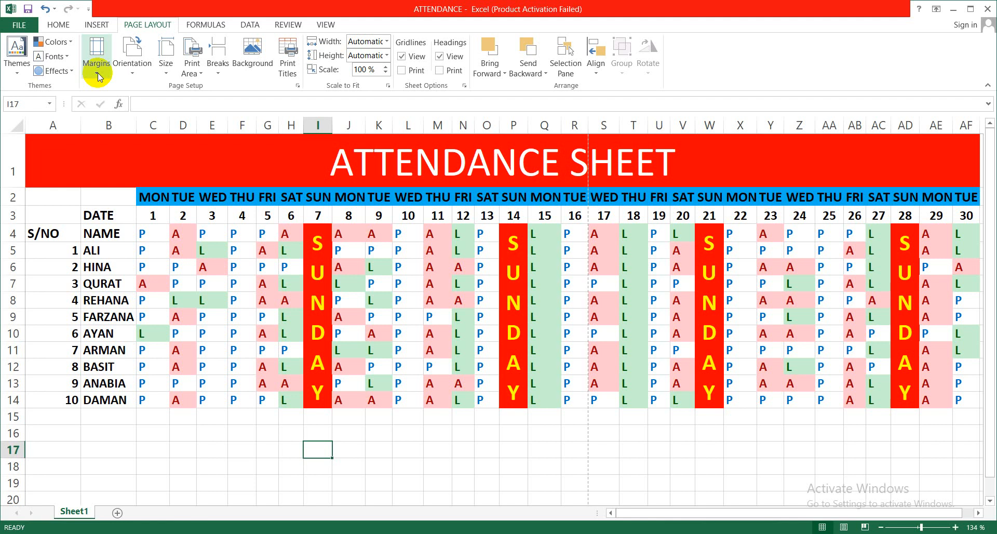
click(98, 73)
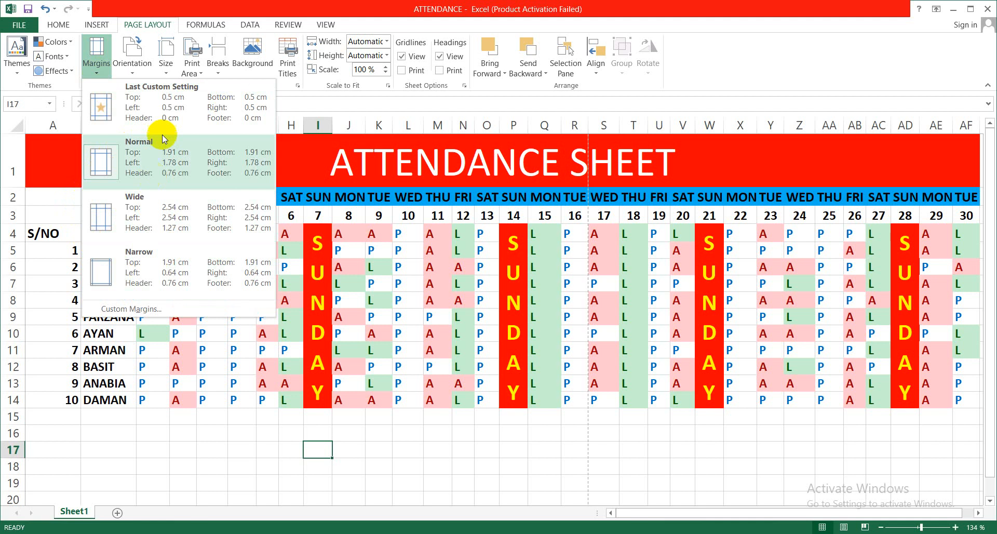
click(113, 306)
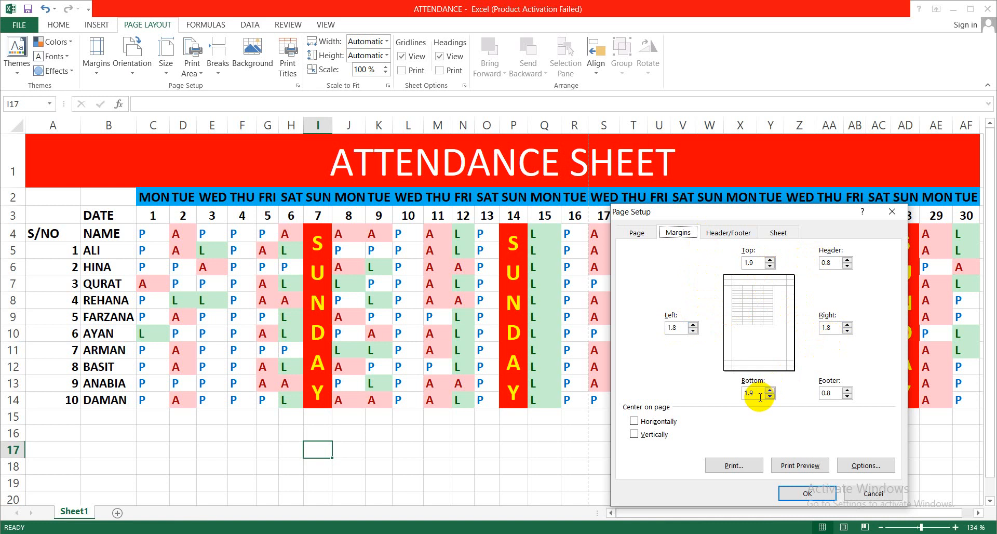
click(847, 266)
click(848, 267)
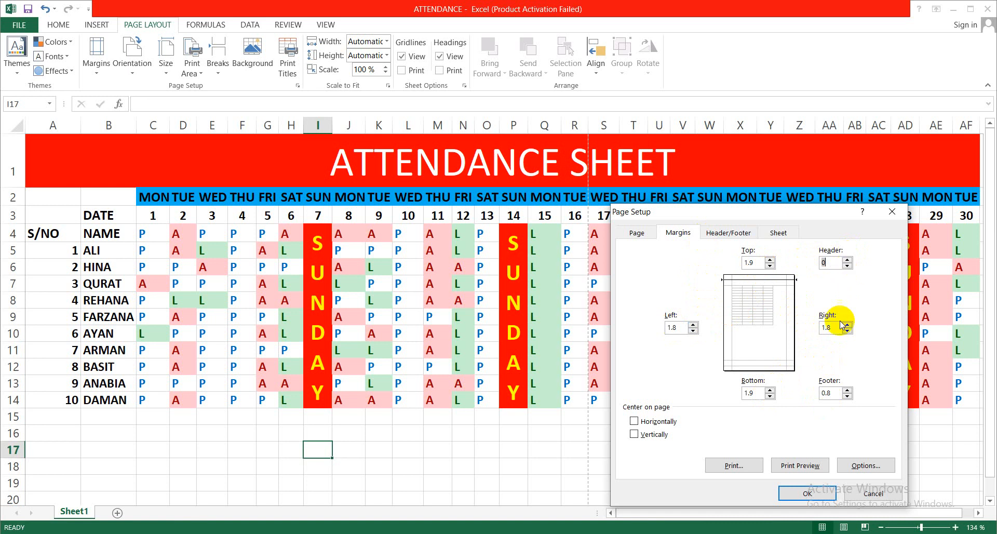
click(847, 397)
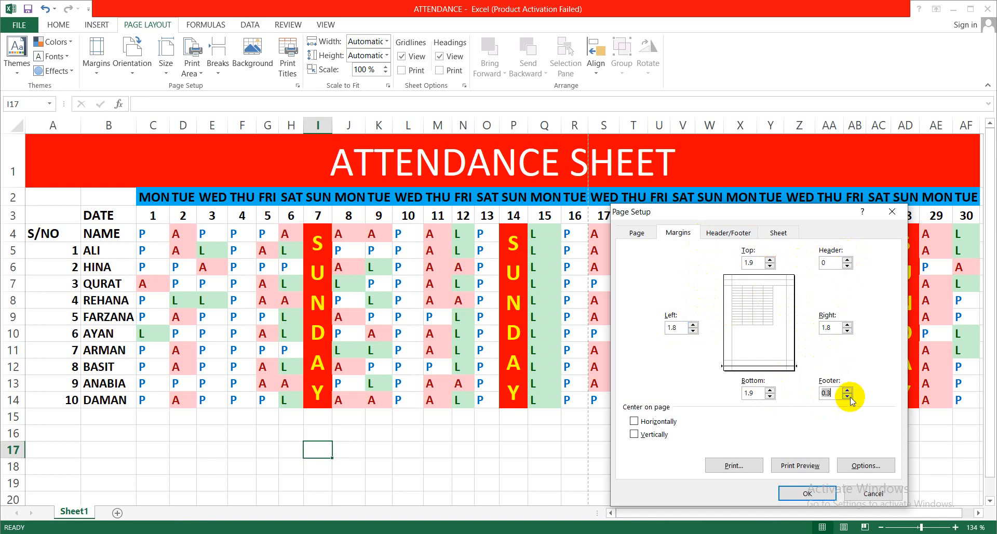
click(847, 397)
Step: Set the left page margin to 0.5 cm
click(695, 332)
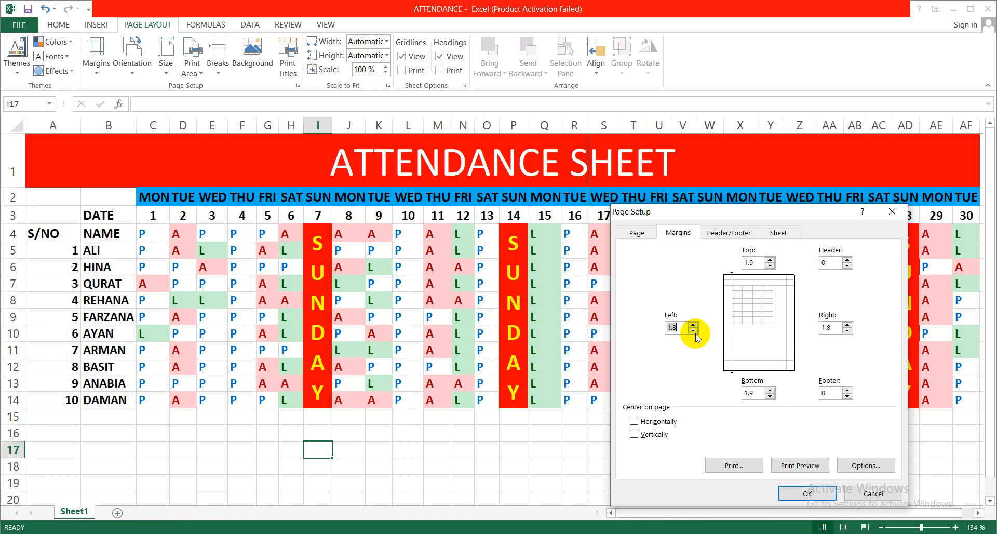
click(695, 333)
click(695, 332)
click(693, 324)
click(693, 325)
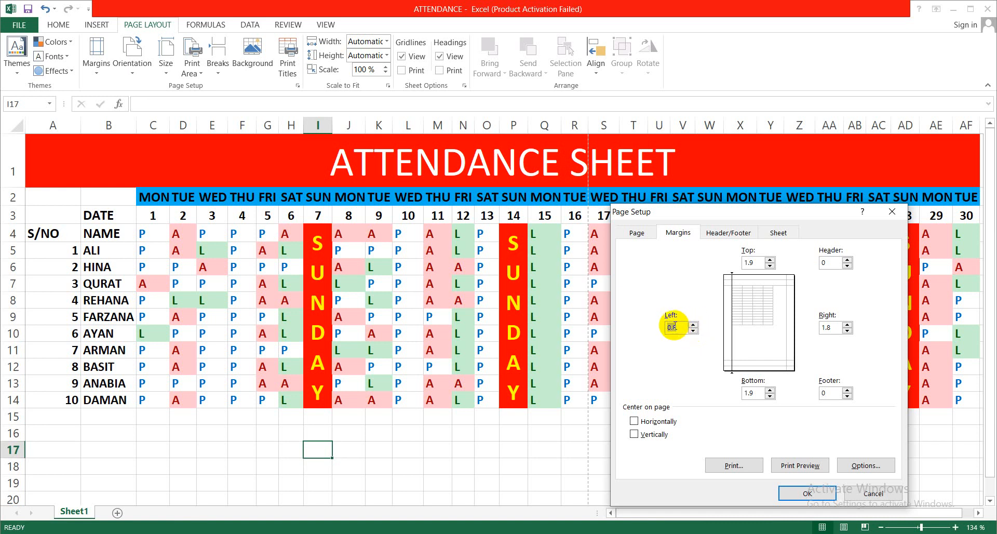
key(BackSpace)
text(5)
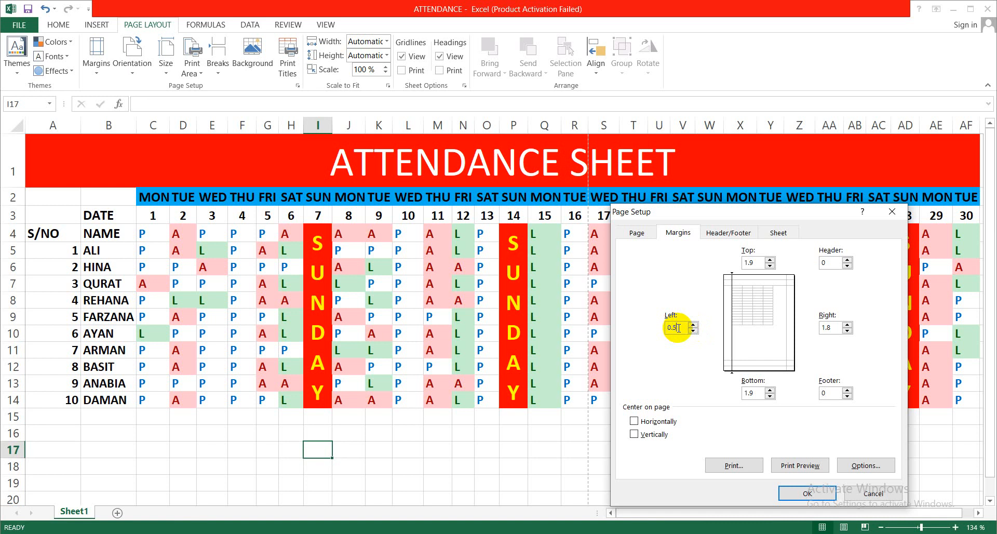
Step: Set the top page margin to 0.5 cm
click(771, 266)
click(770, 267)
click(758, 260)
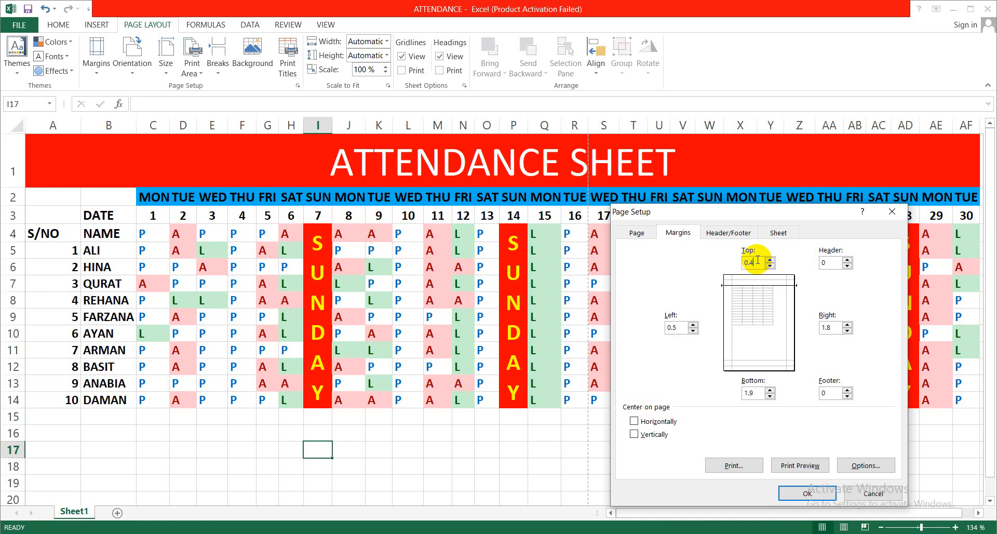
key(BackSpace)
text(5)
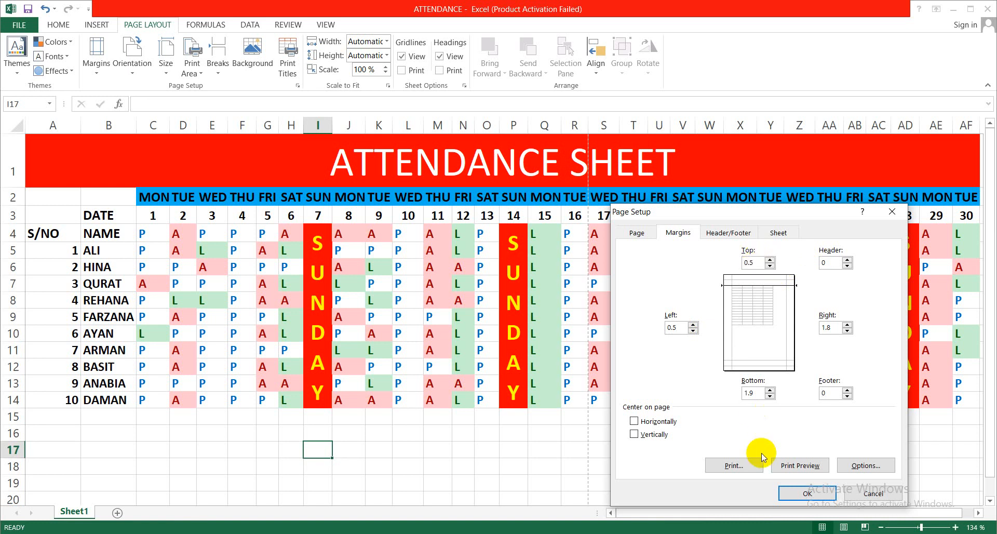
Step: Set the bottom page margin to 0.5 cm
click(770, 396)
click(770, 396)
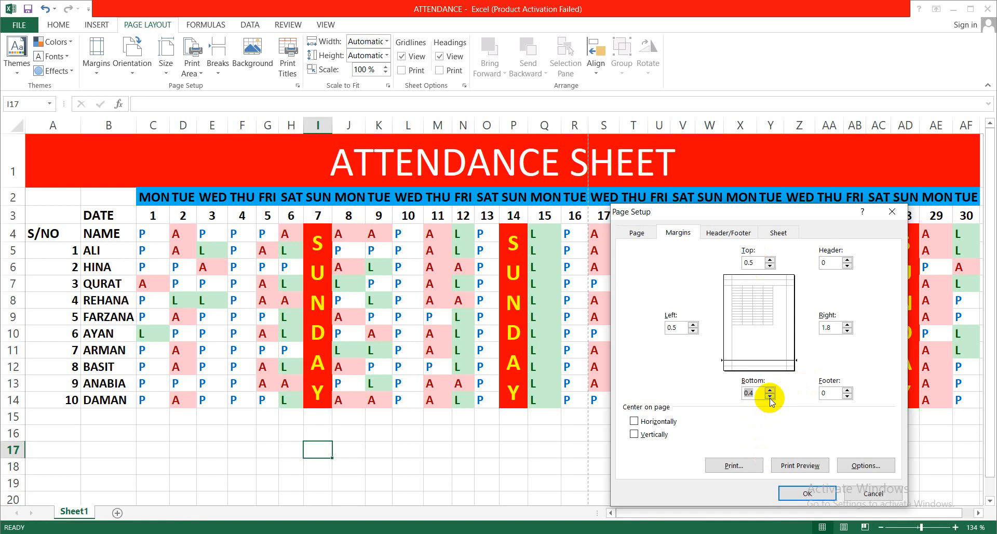
click(755, 392)
key(BackSpace)
text(5)
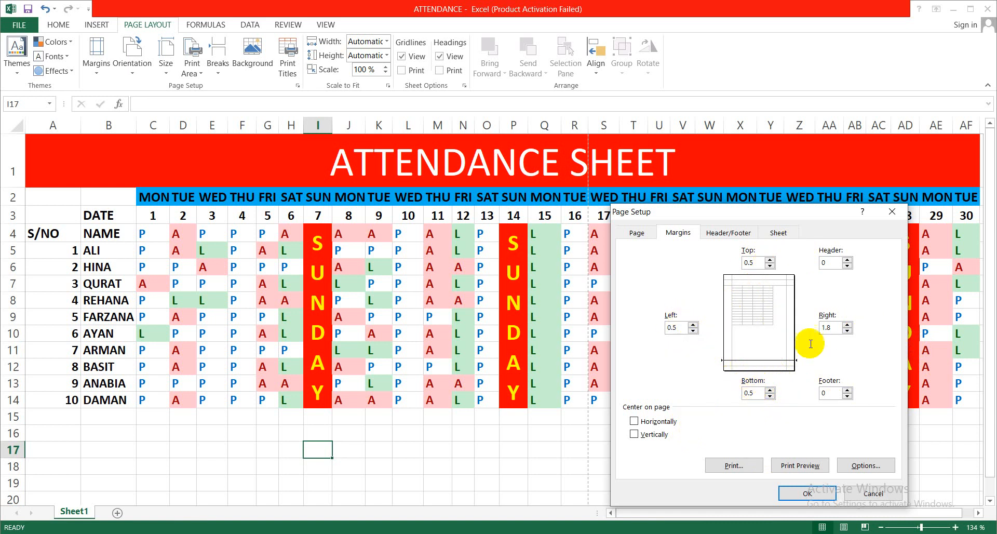
Step: Set the right page margin to 0.5 cm and apply the custom margins
click(847, 330)
click(847, 331)
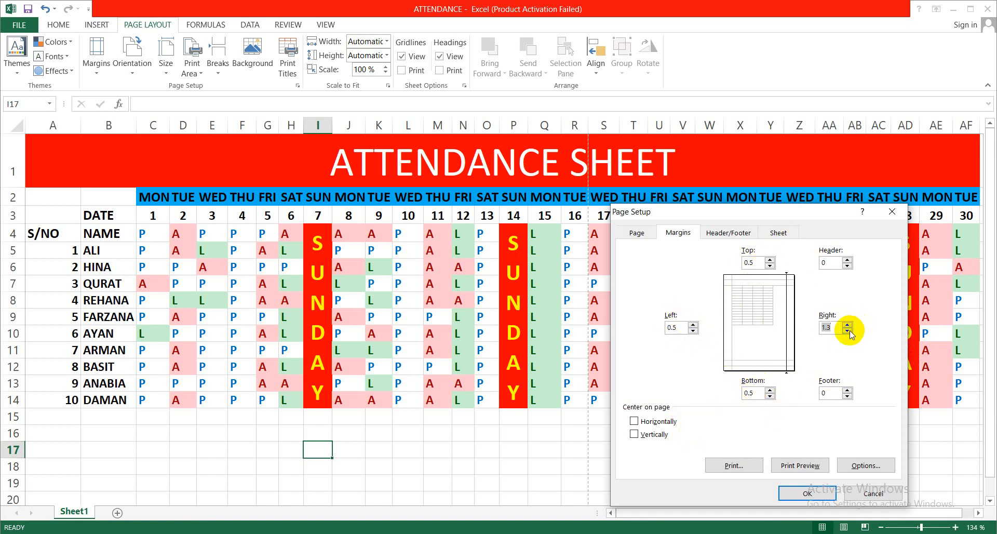
click(847, 330)
click(847, 330)
click(835, 331)
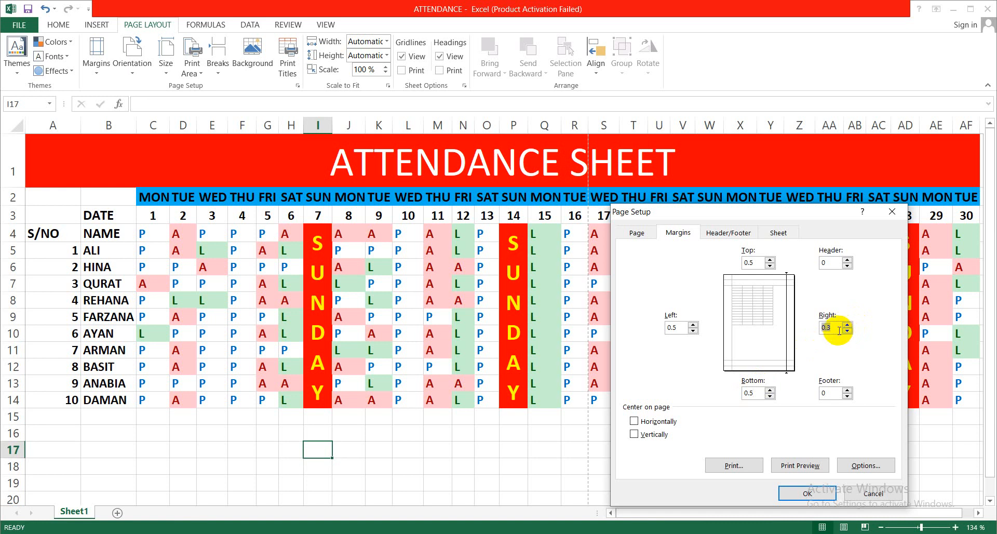
key(BackSpace)
text(3)
key(BackSpace)
text(5)
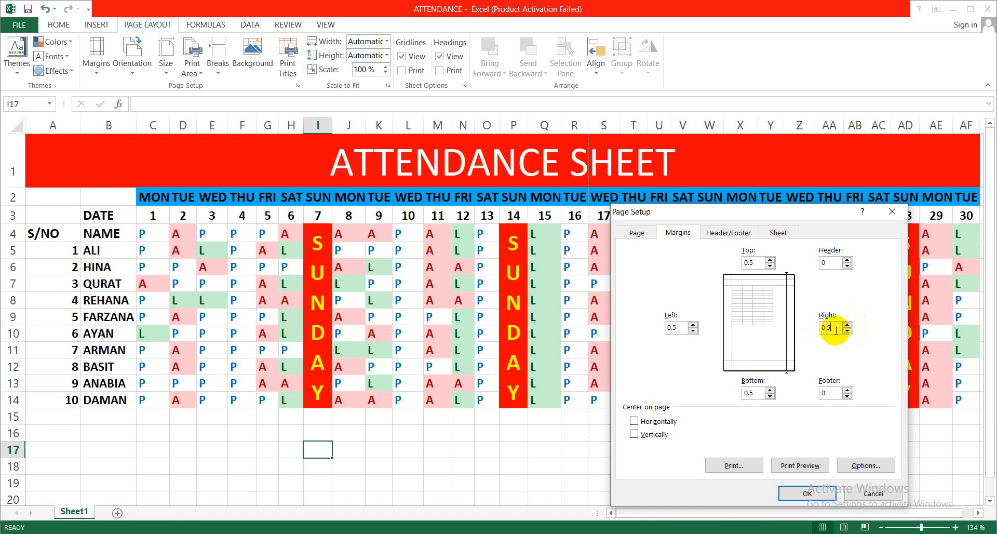
click(793, 492)
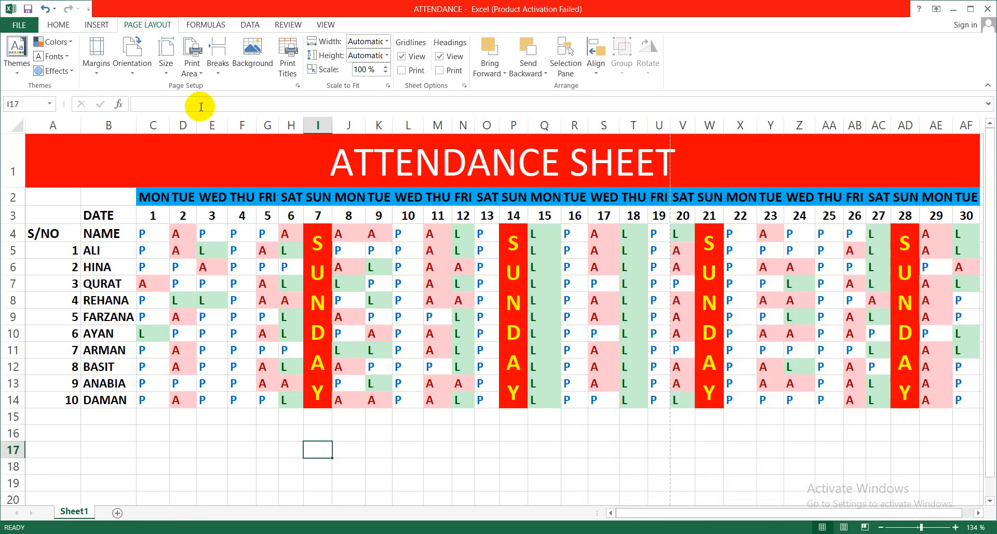
click(166, 72)
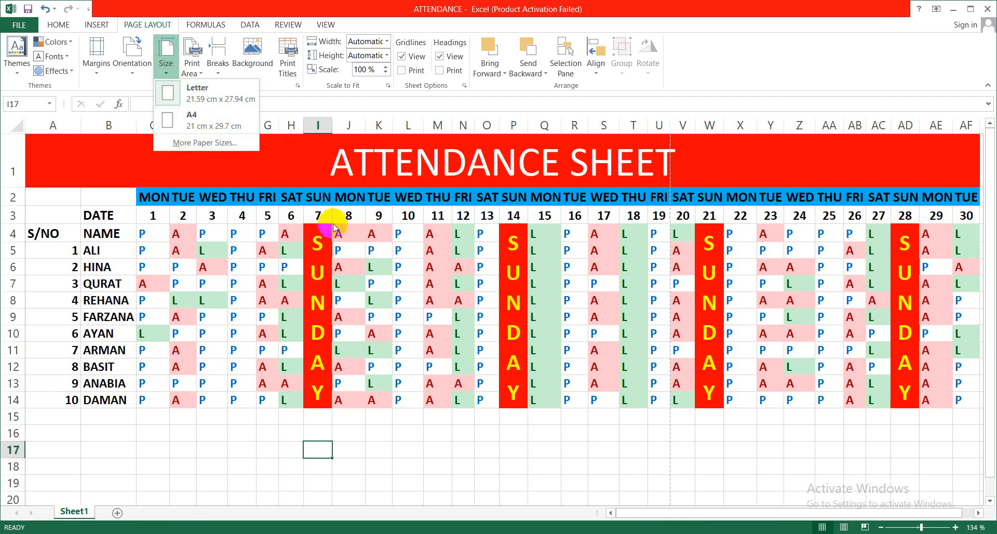
click(297, 250)
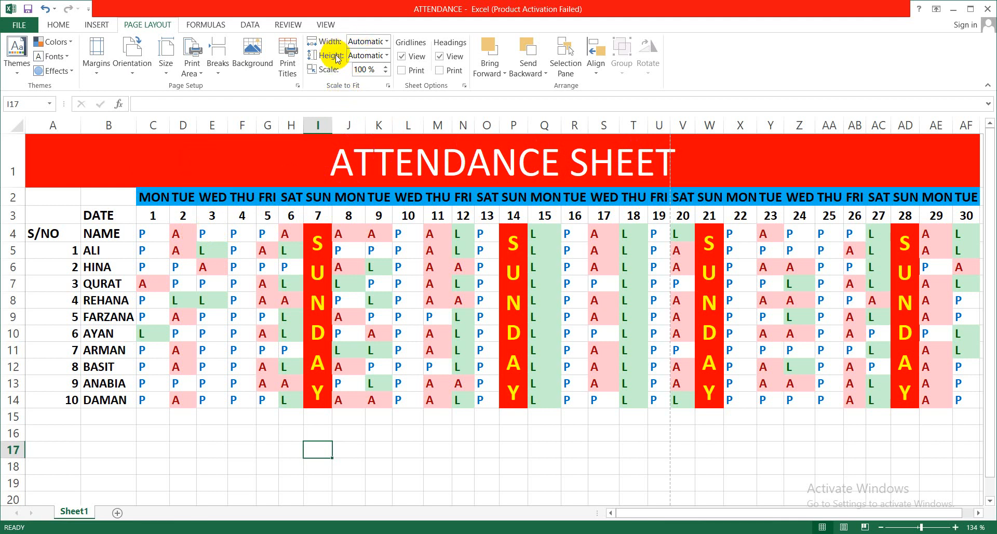
click(387, 42)
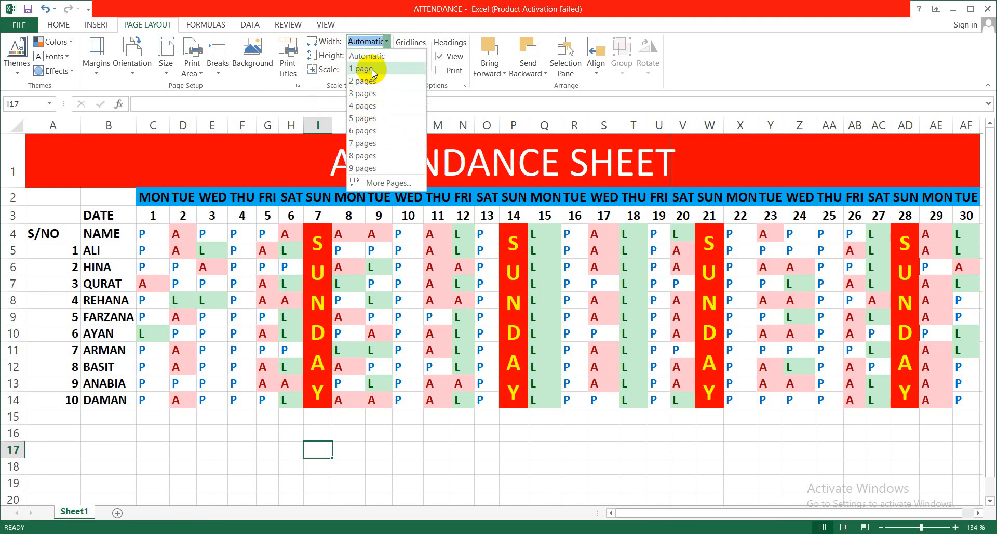
click(347, 255)
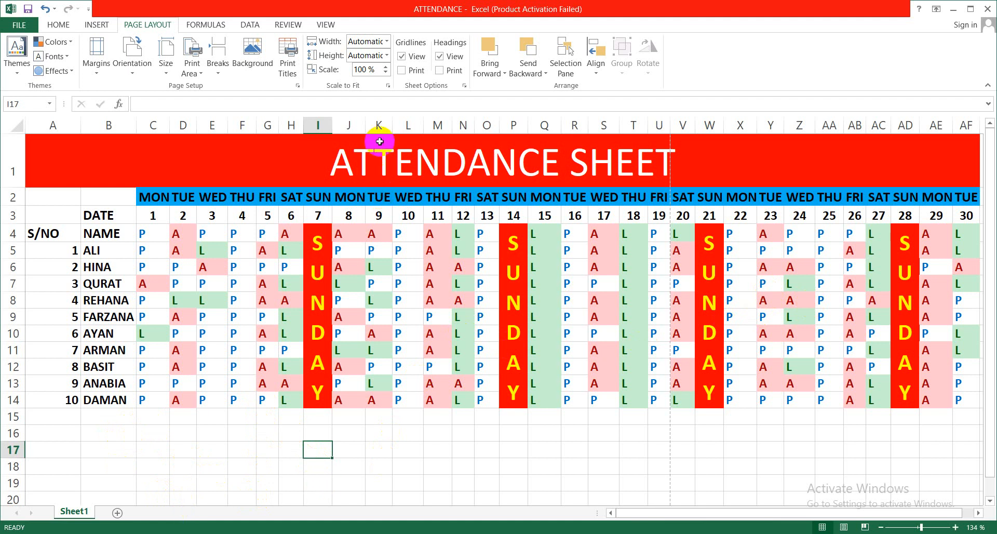
click(387, 56)
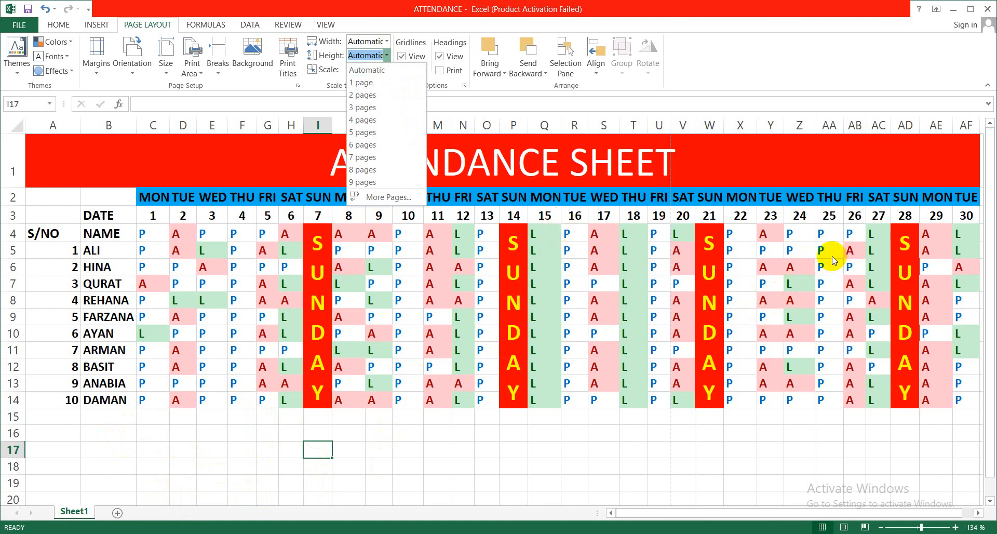
click(608, 328)
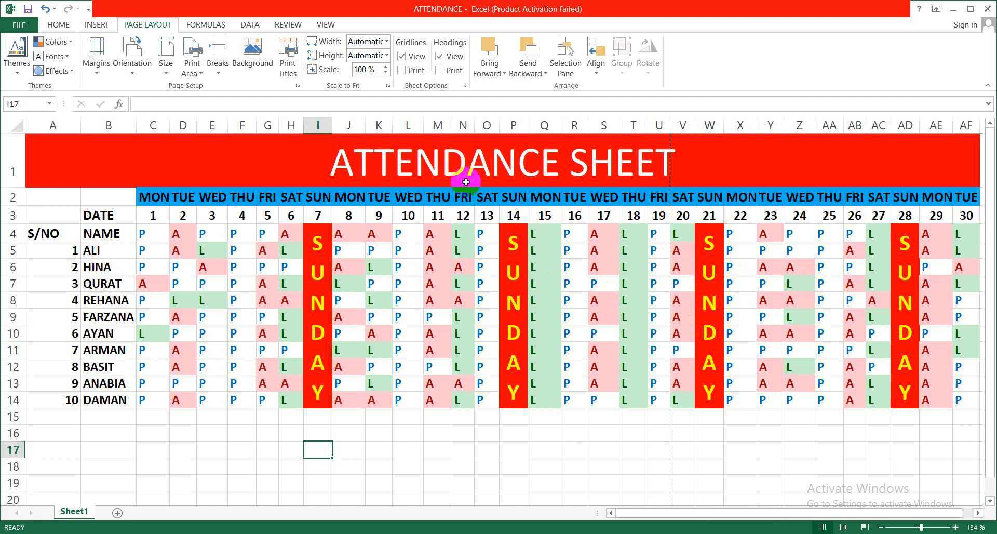
Step: Scale the attendance sheet's print width to 1 page, leaving the height on Automatic
click(387, 41)
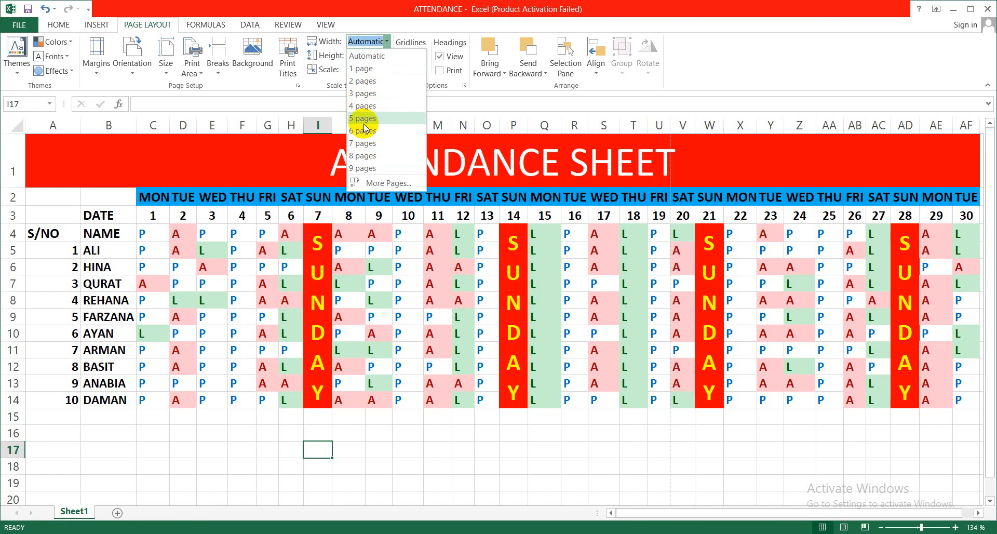
click(370, 68)
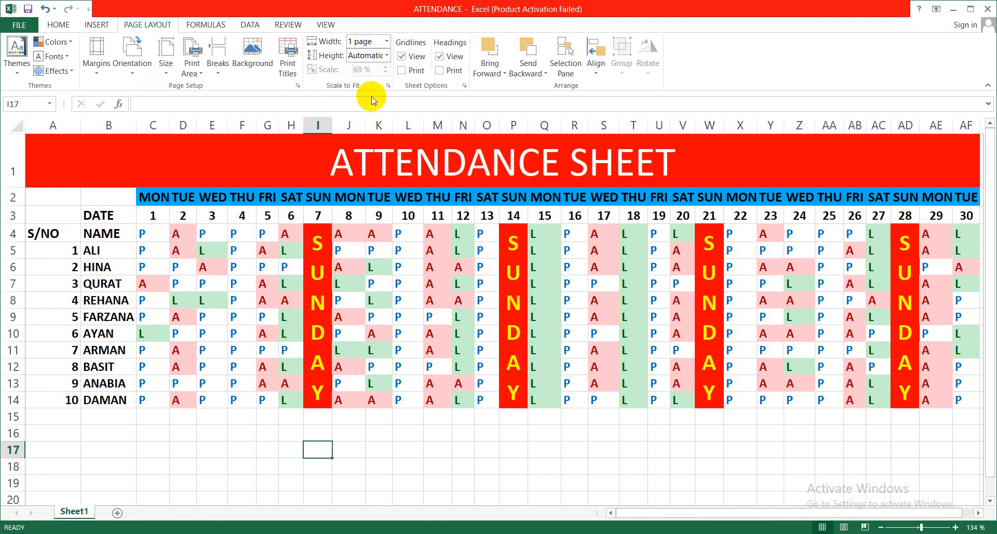
click(387, 41)
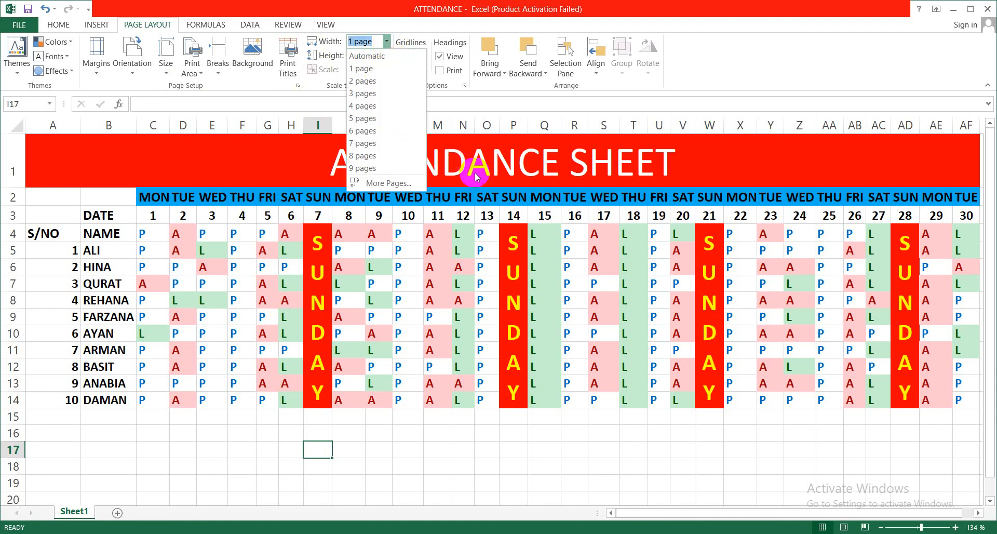
click(303, 249)
click(387, 55)
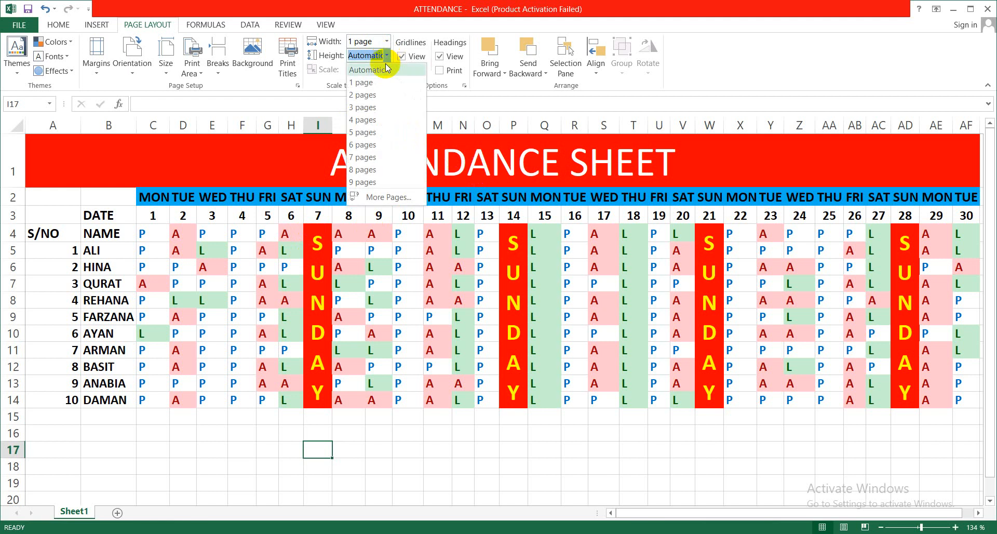
click(296, 222)
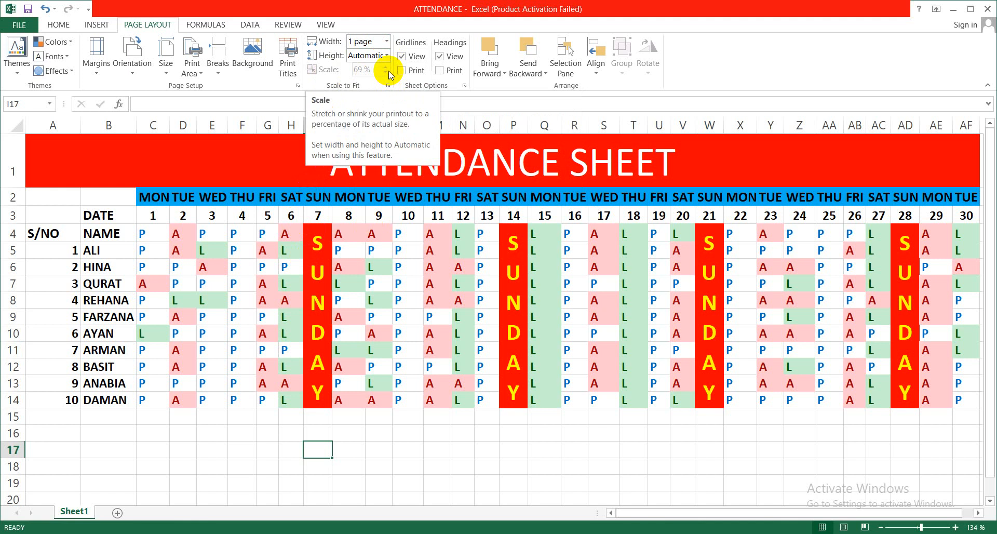
Step: Check the print preview of the width-scaled attendance sheet and return to the worksheet
click(215, 257)
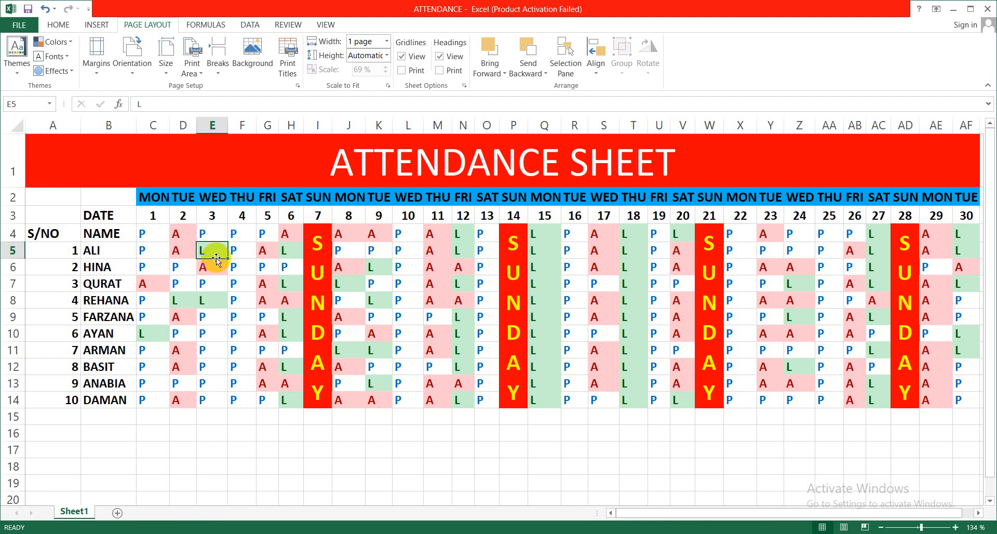
key(ctrl+p)
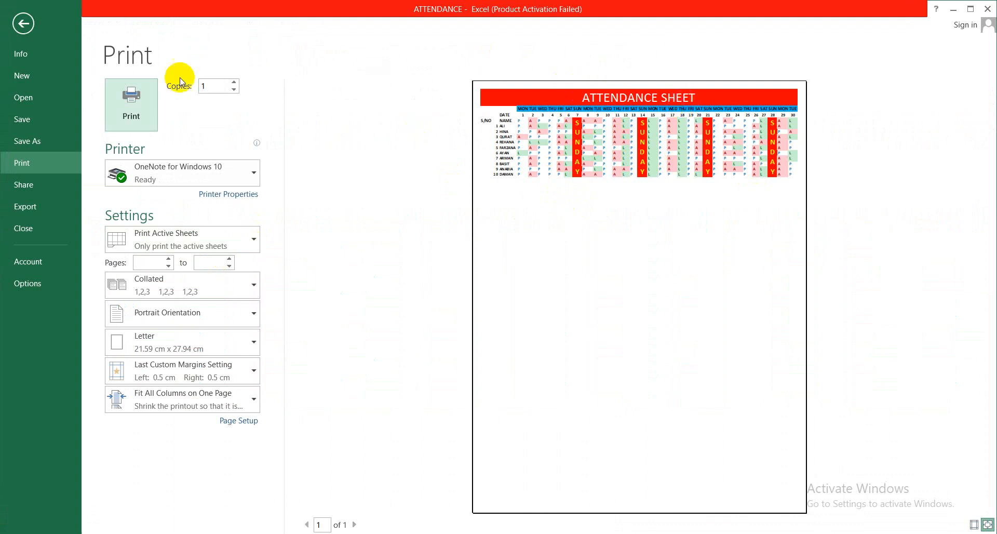
click(23, 23)
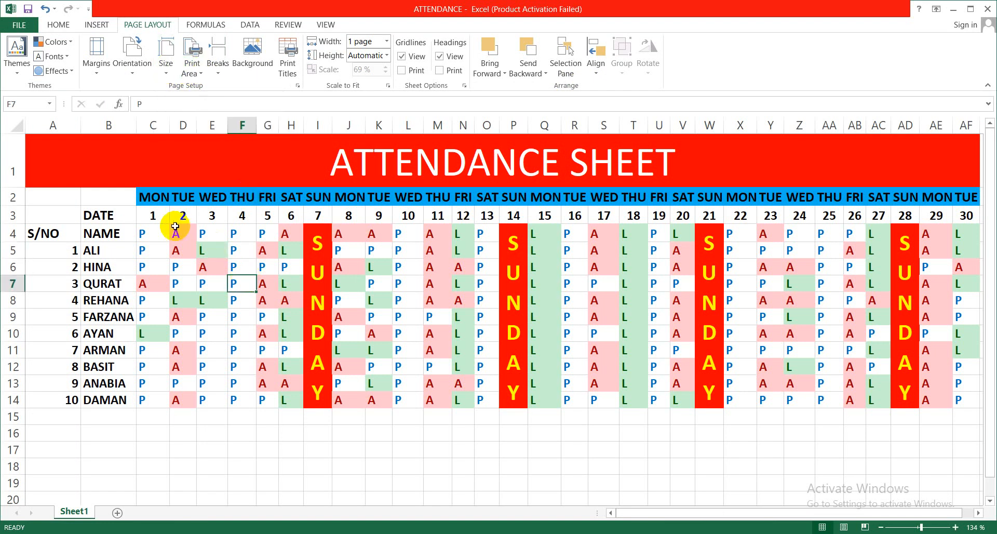
Step: Set the range F3:H14 as the print area and check it in the print preview
drag(176, 233, 248, 278)
click(248, 278)
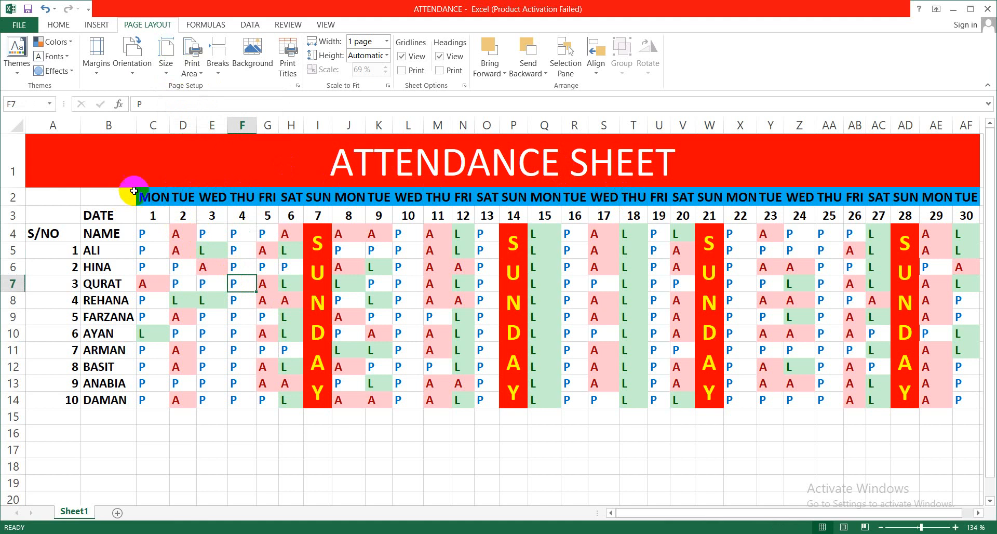
drag(178, 160, 326, 306)
click(221, 229)
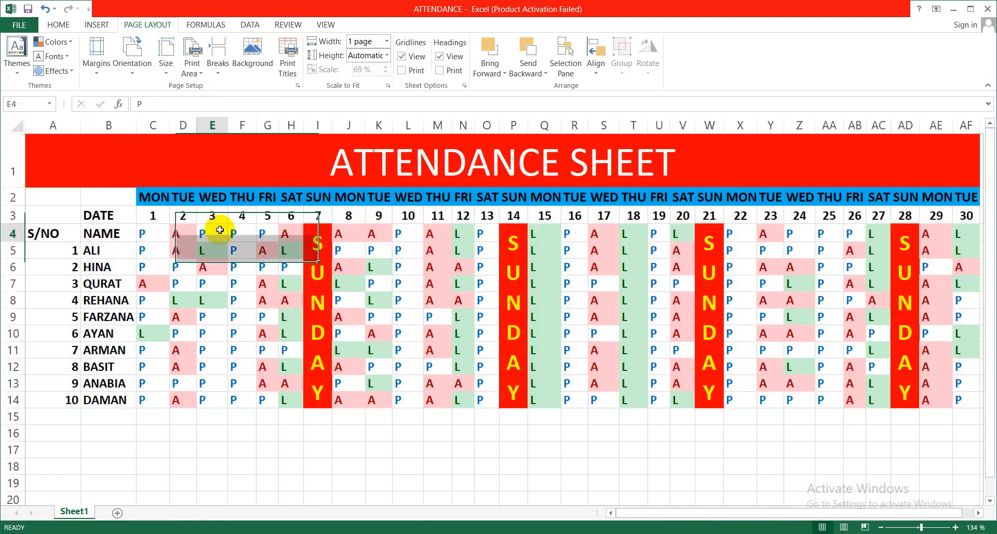
drag(175, 170, 257, 297)
click(257, 297)
drag(240, 215, 297, 398)
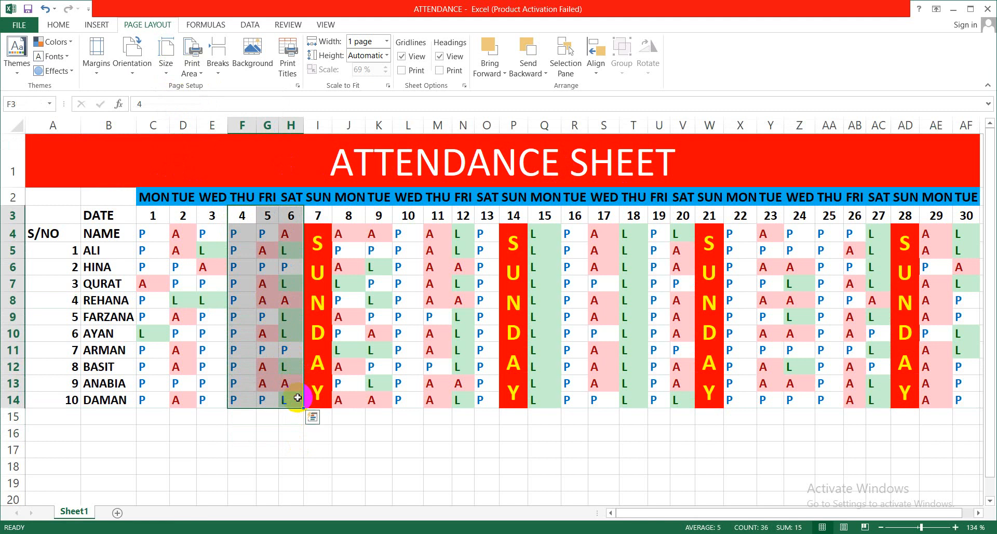
click(203, 75)
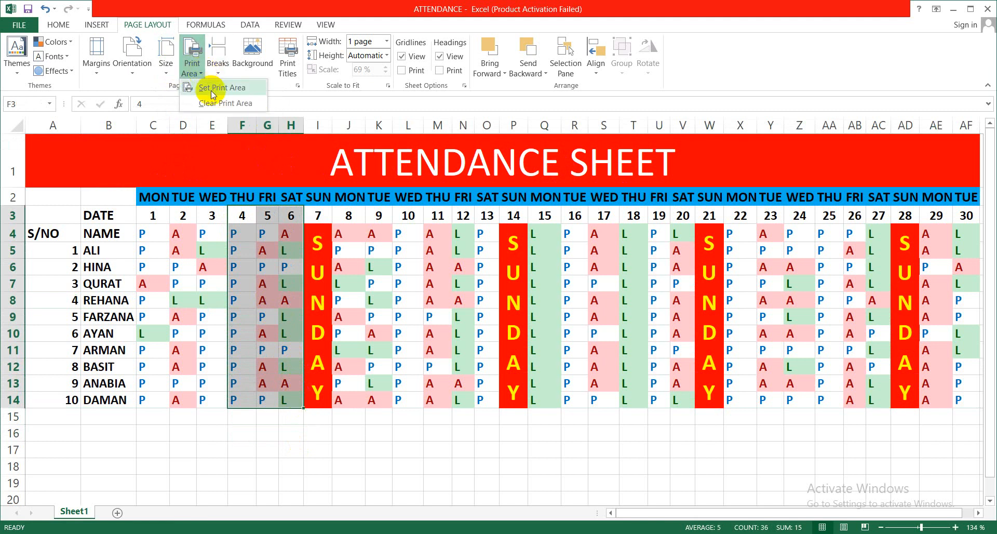
click(211, 88)
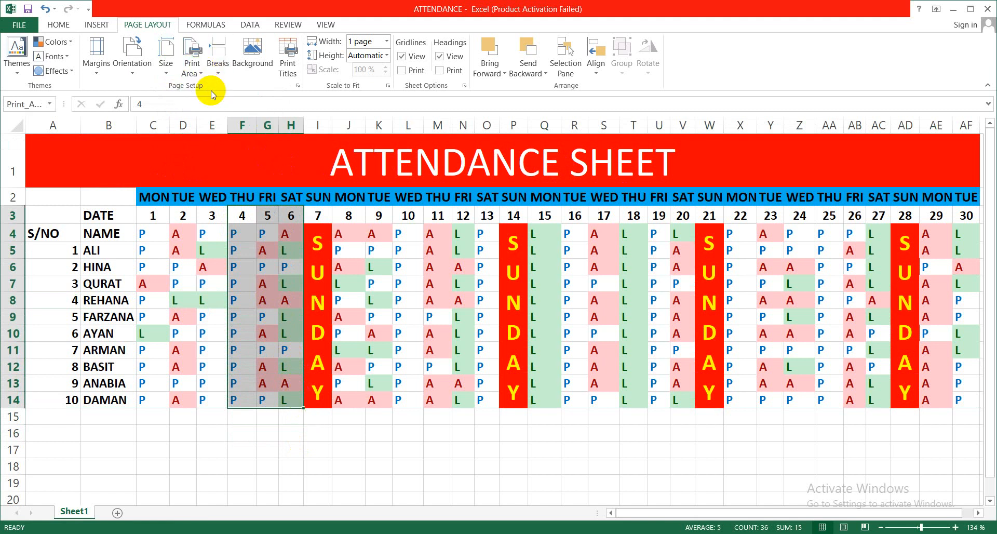
key(ctrl+p)
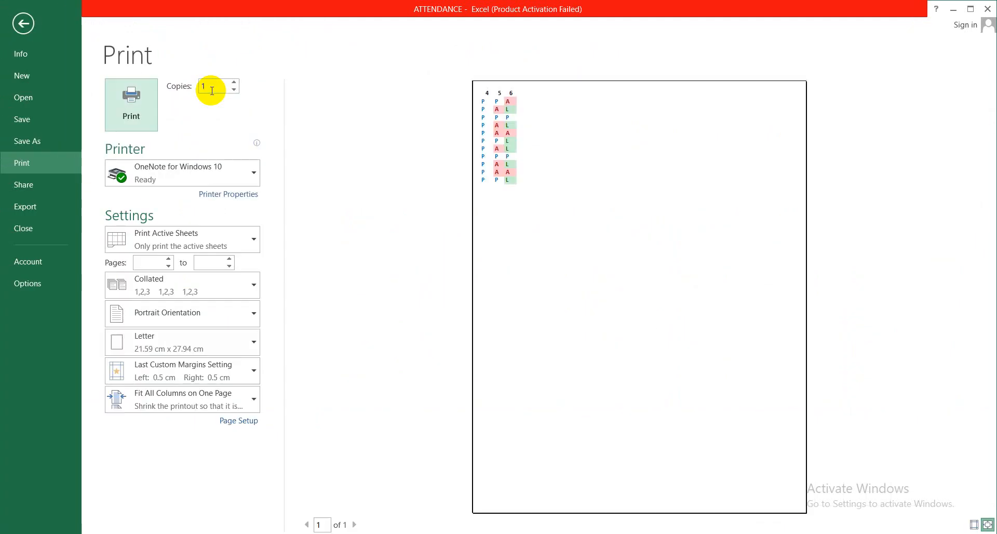
click(23, 24)
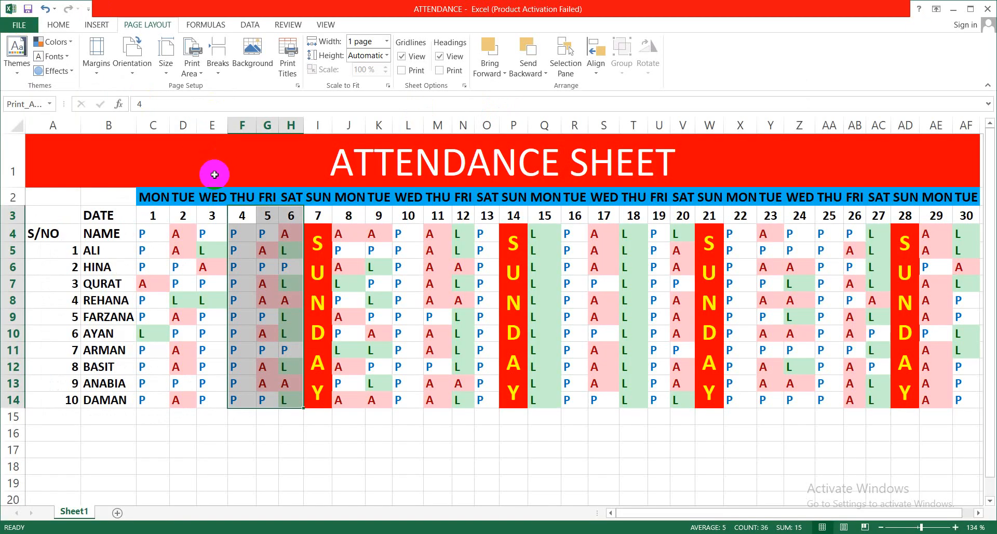
Step: Clear the sheet's print area and deselect the range
click(201, 75)
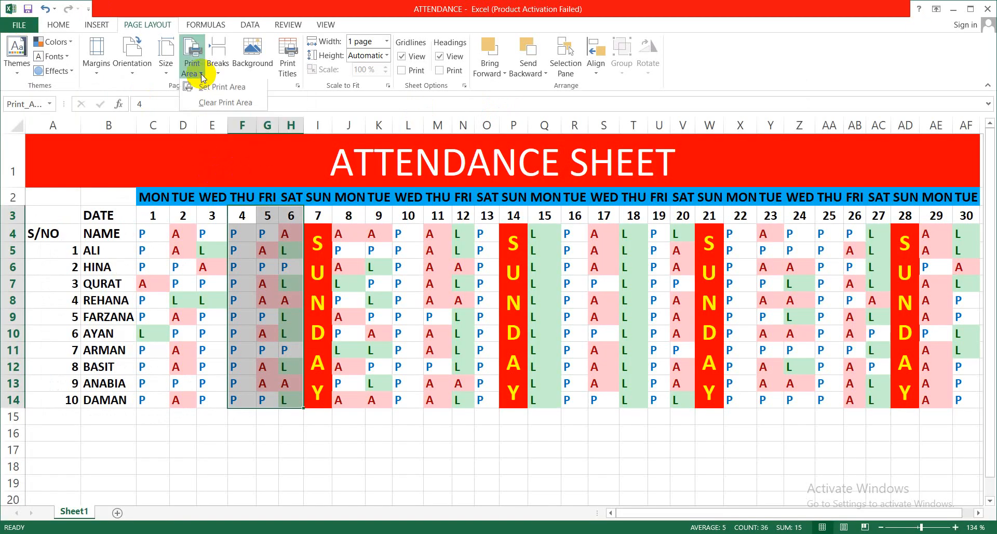
click(208, 103)
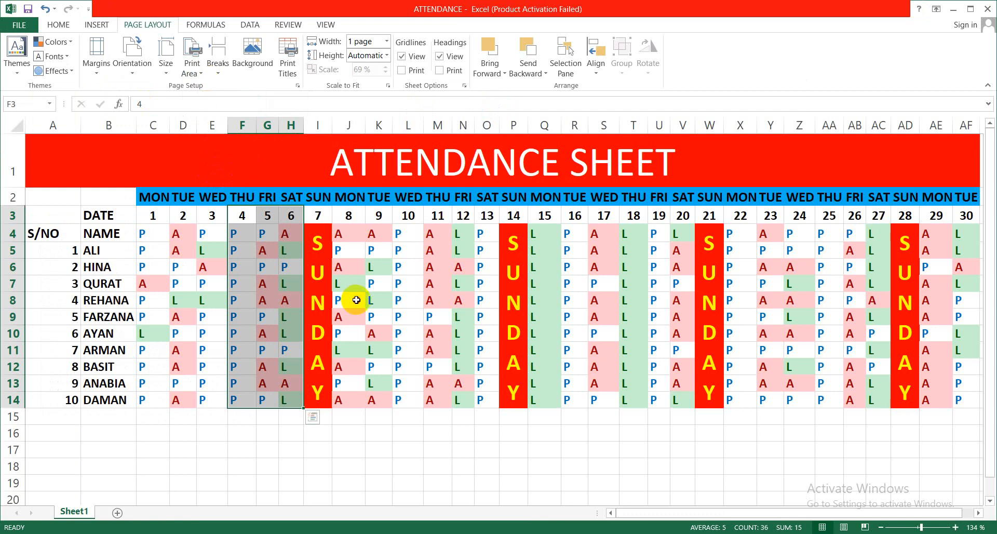
click(356, 300)
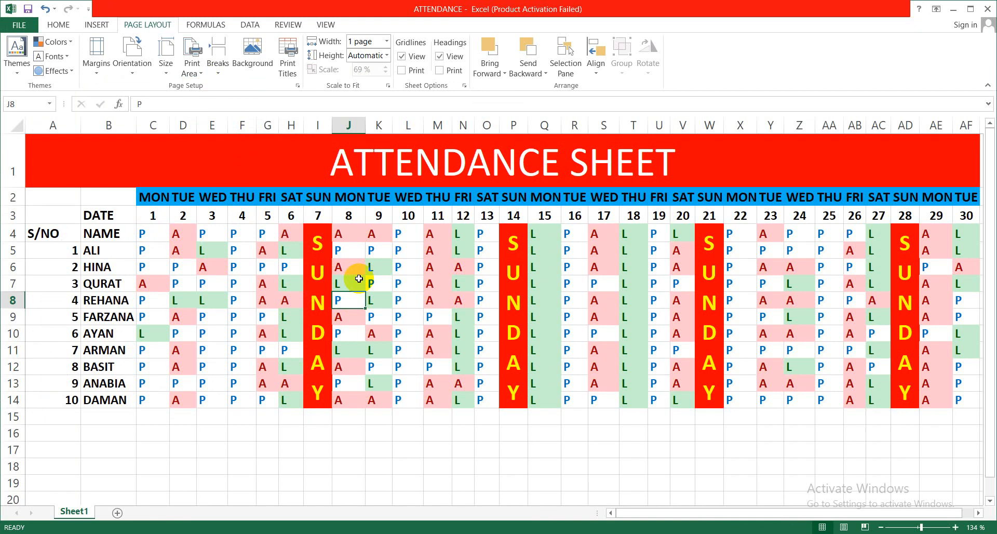
Step: Open the print preview and examine the copies, printer and what-to-print options, leaving them as they are
key(ctrl+p)
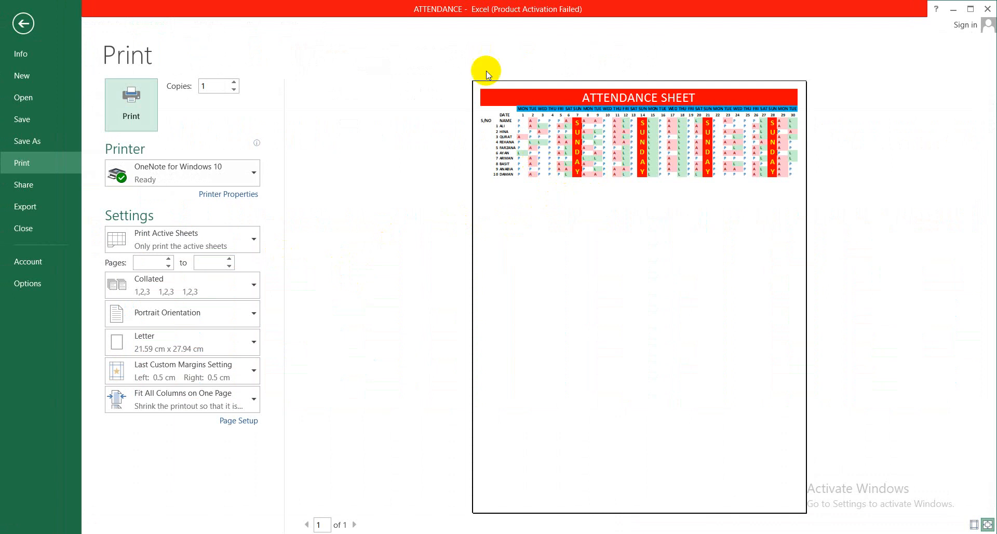
double_click(210, 86)
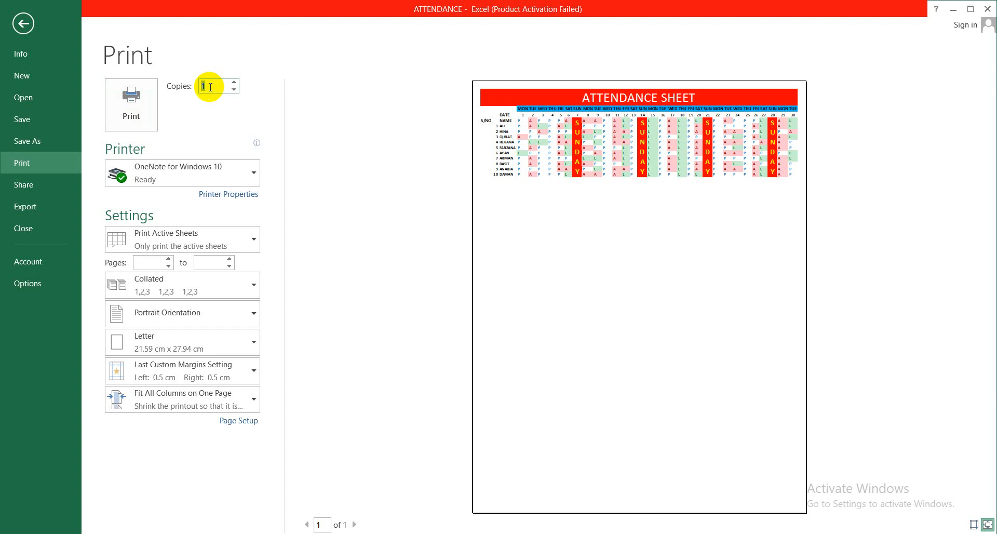
click(211, 87)
click(256, 174)
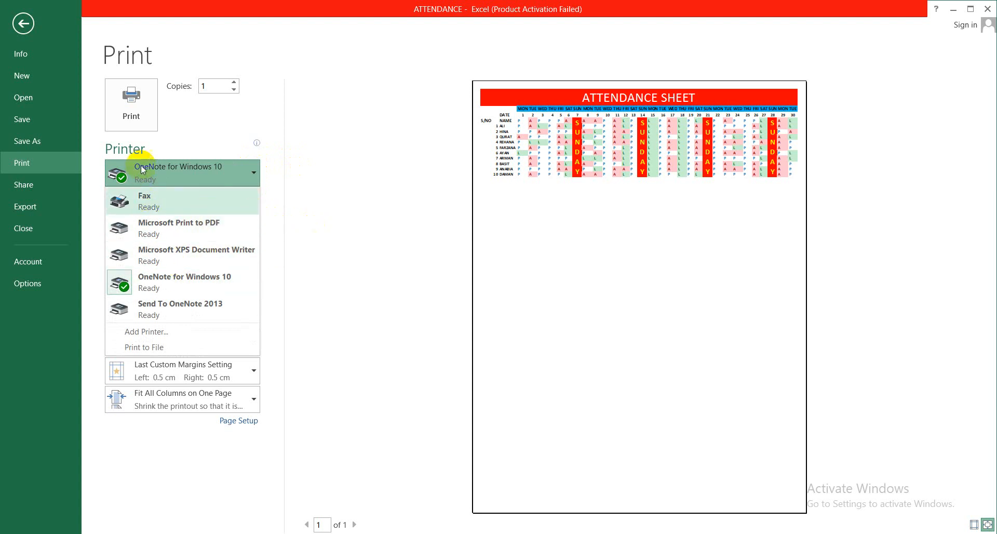
click(296, 229)
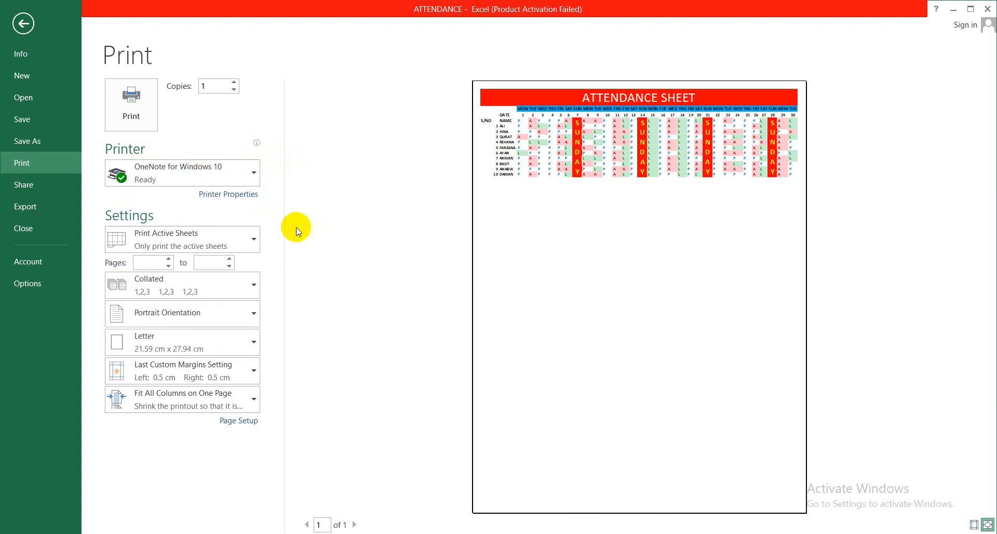
click(256, 237)
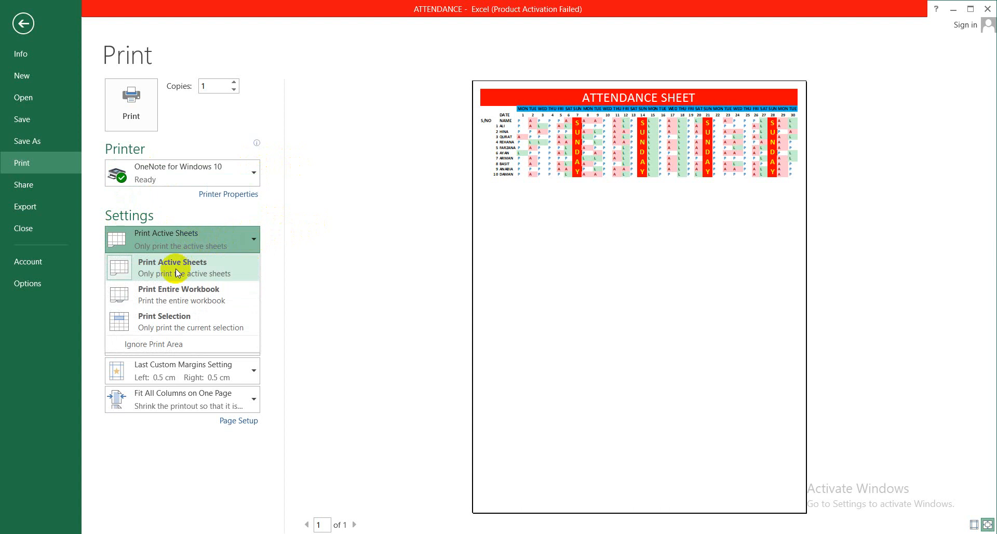
click(316, 234)
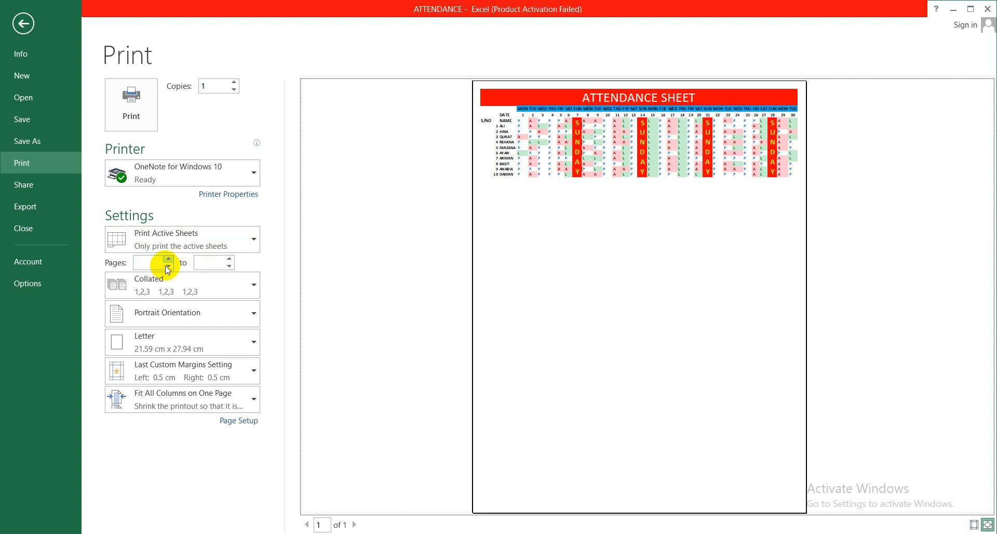
Step: Enter 3 to 8 as the page range to print, and clear the starting page number
click(151, 264)
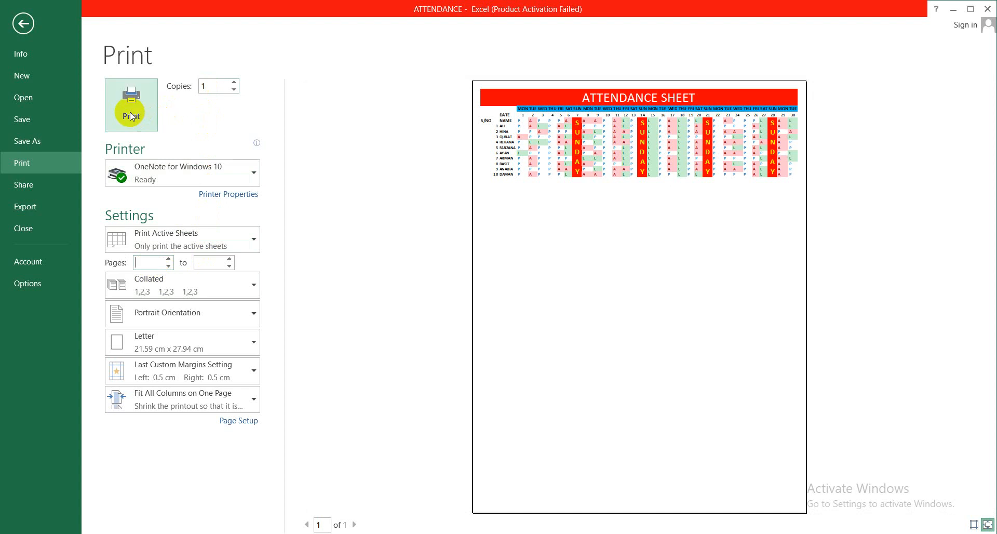
mouse_move(135, 174)
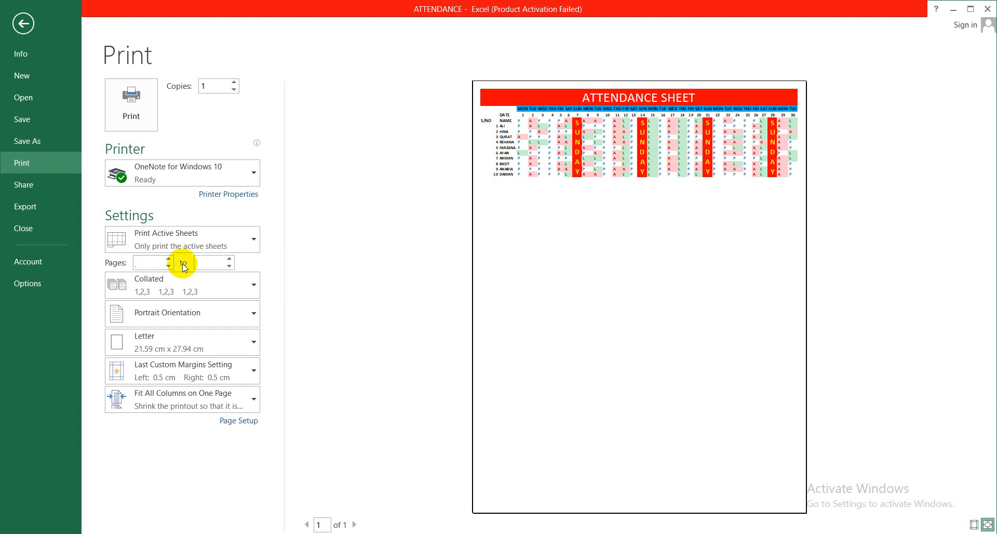
click(214, 264)
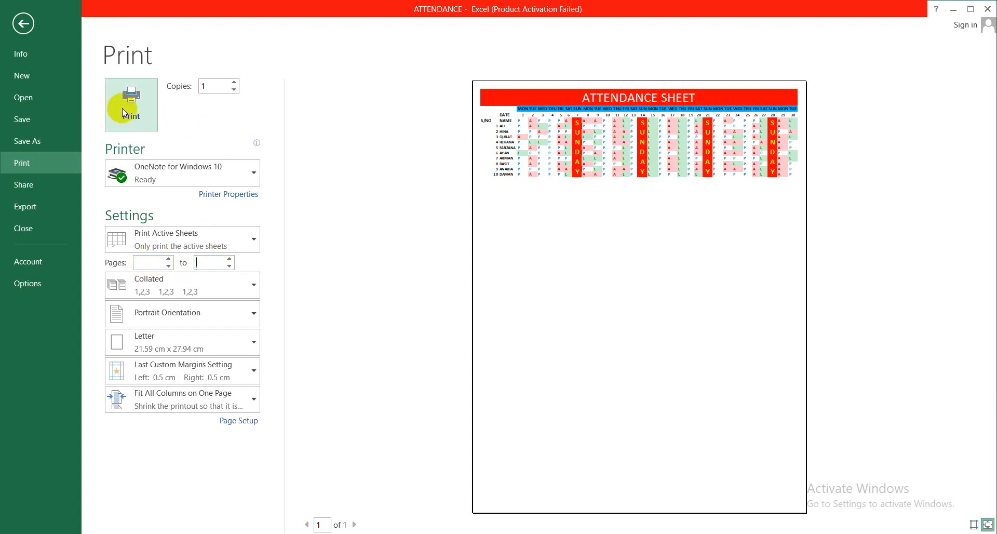
click(145, 266)
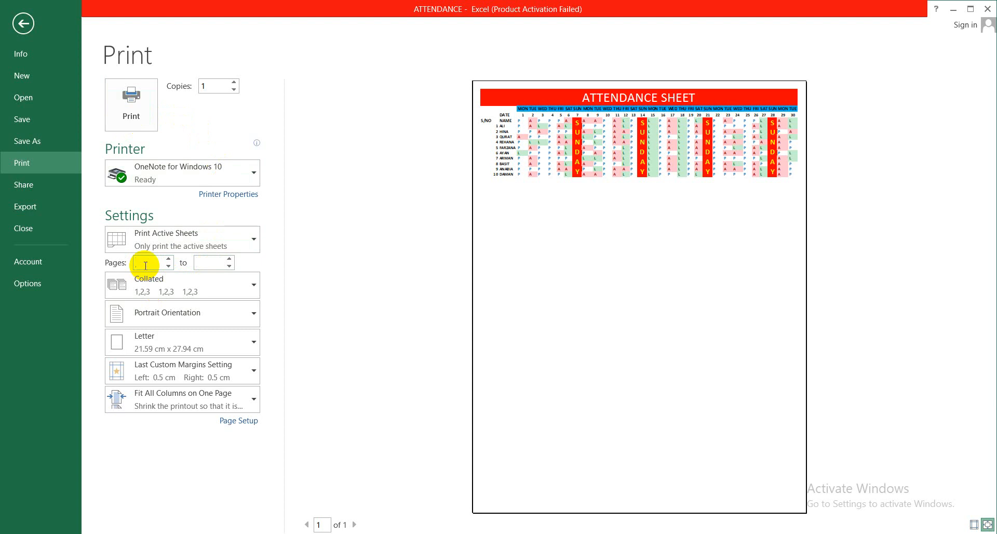
text(3)
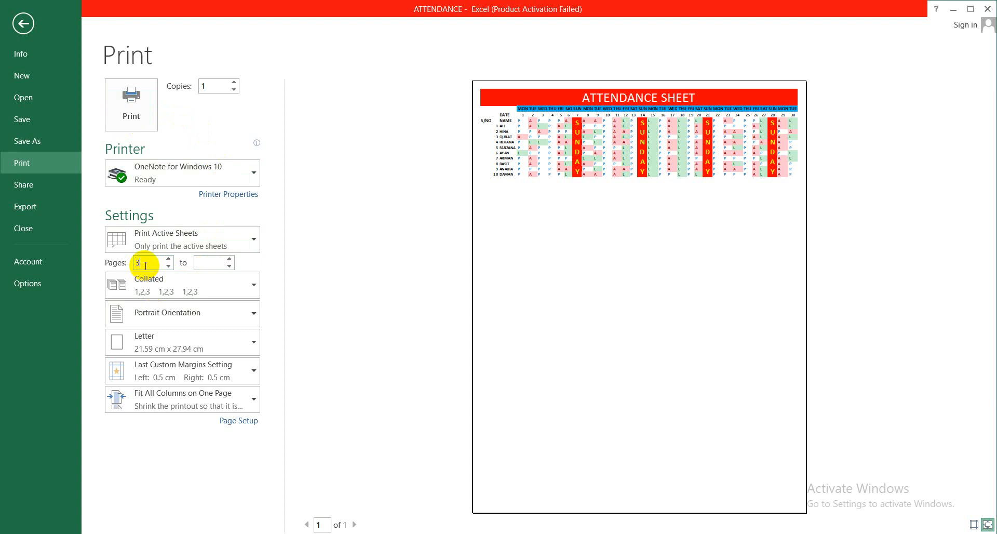
click(211, 262)
text(8)
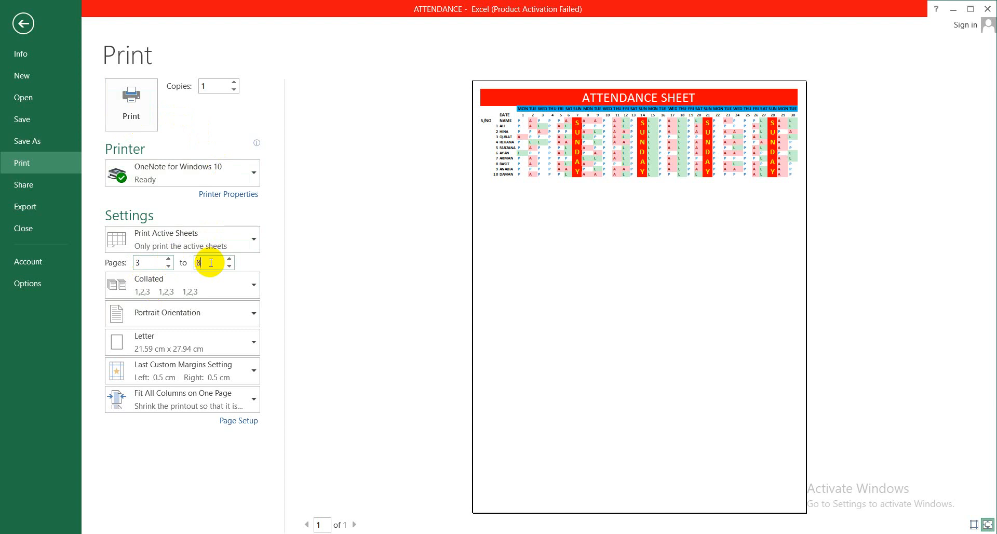
double_click(145, 265)
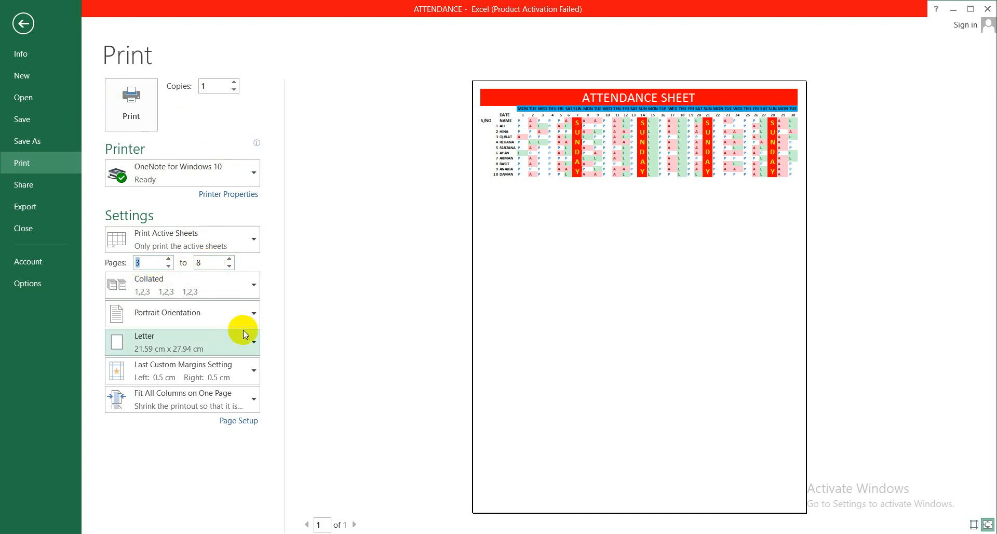
key(BackSpace)
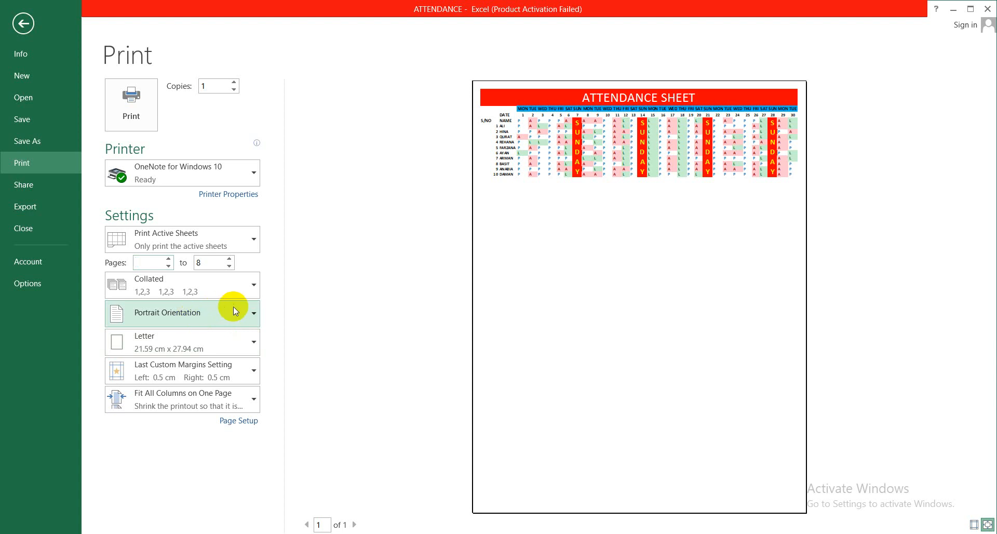
Step: Examine the collation and page orientation choices in the print settings, keeping Collated and Portrait Orientation
click(253, 286)
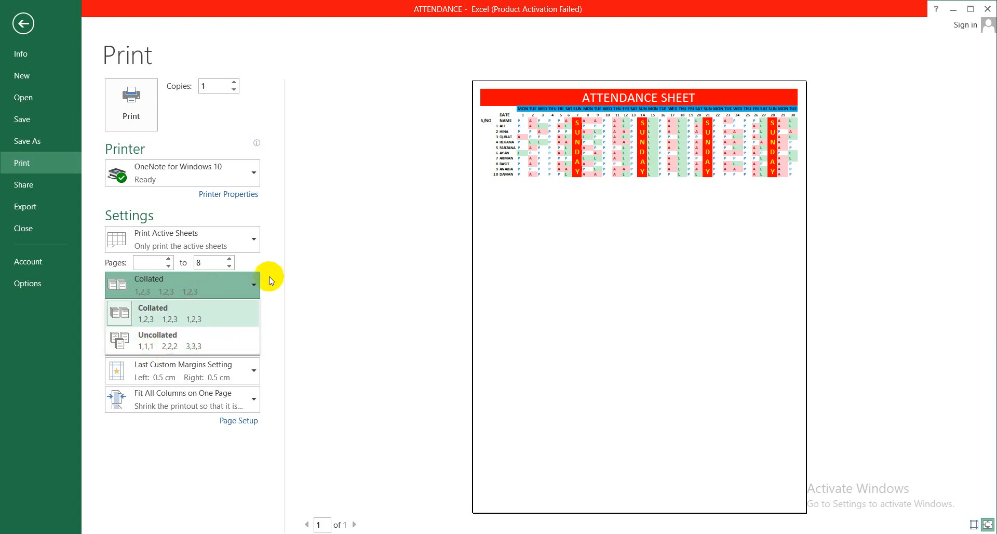
click(288, 280)
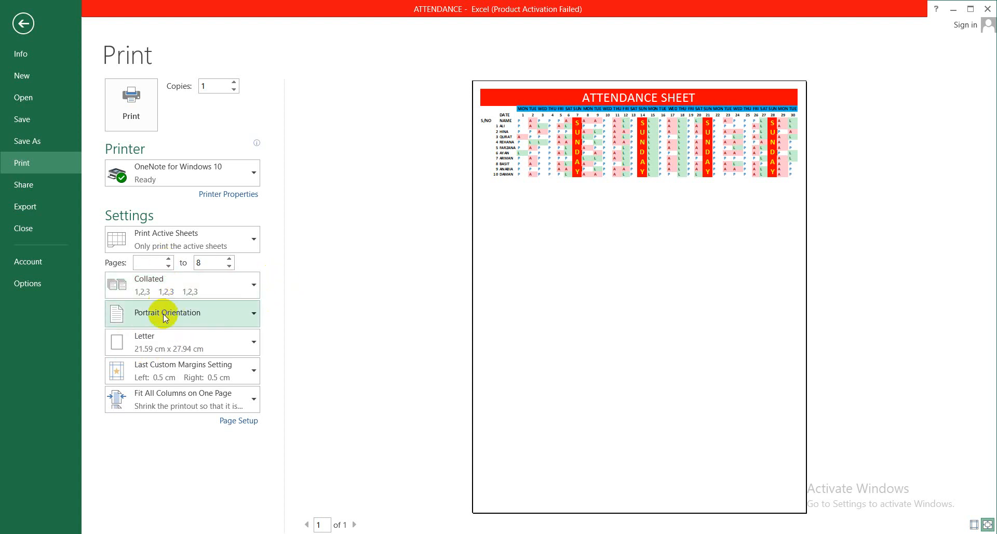
click(255, 312)
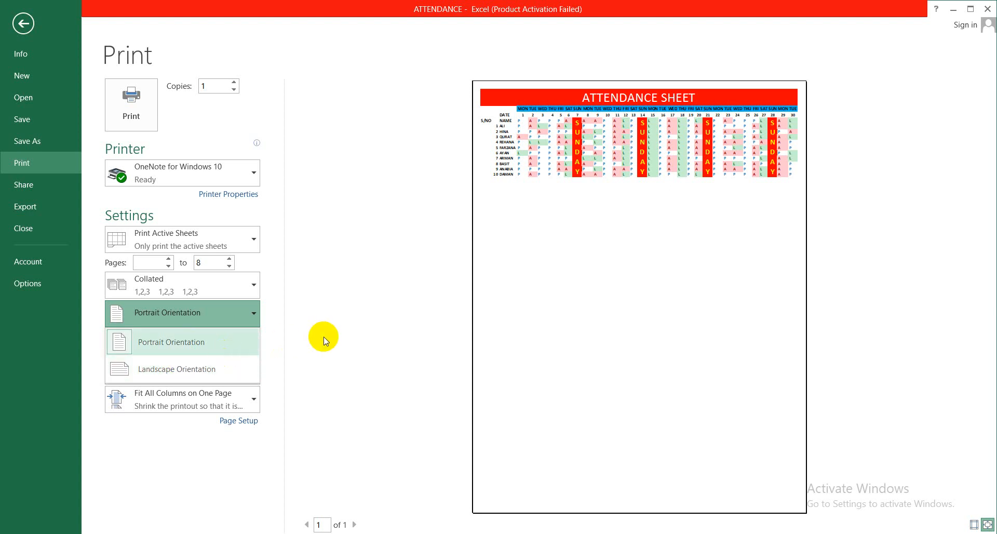
click(283, 330)
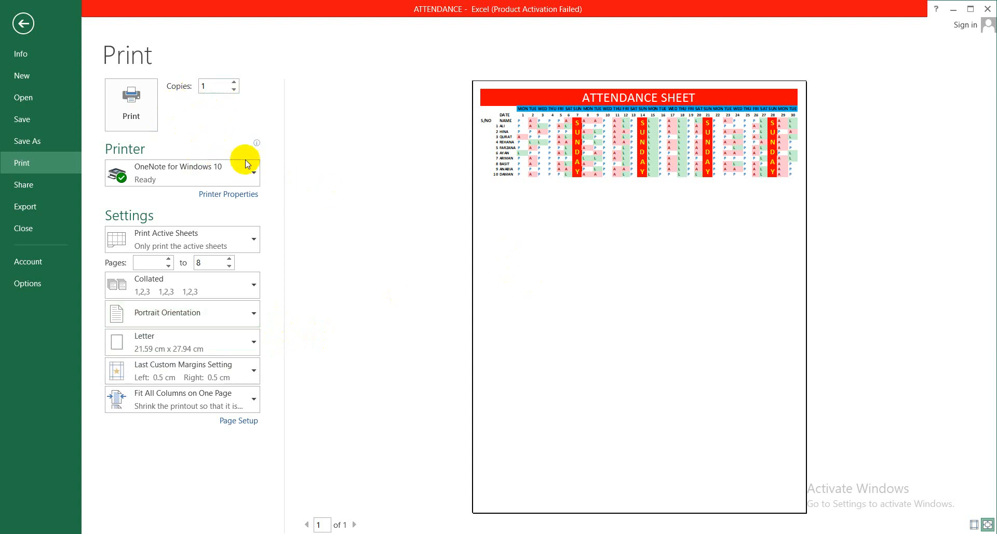
Step: Review the available printers and the start and end page fields of the print range, leaving them as they are
click(257, 170)
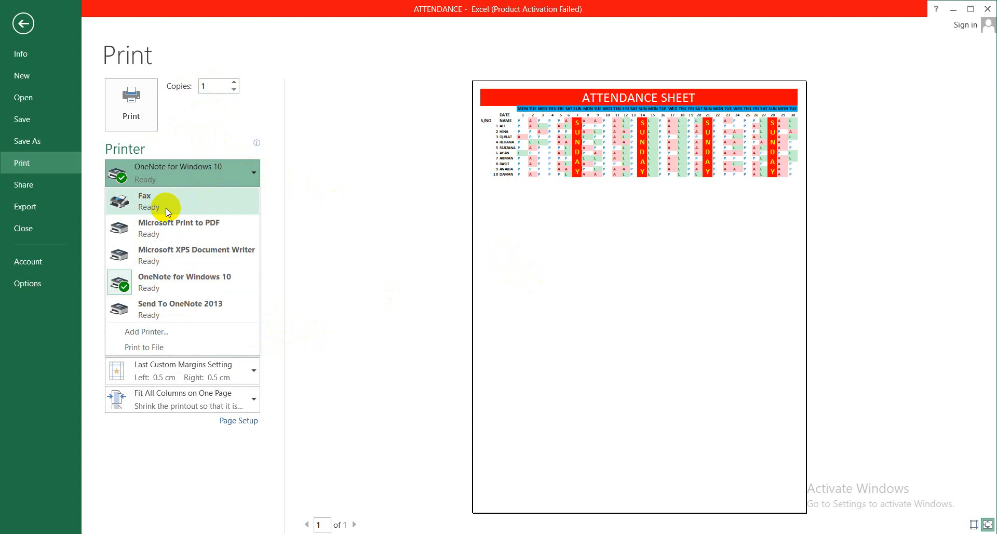
click(299, 213)
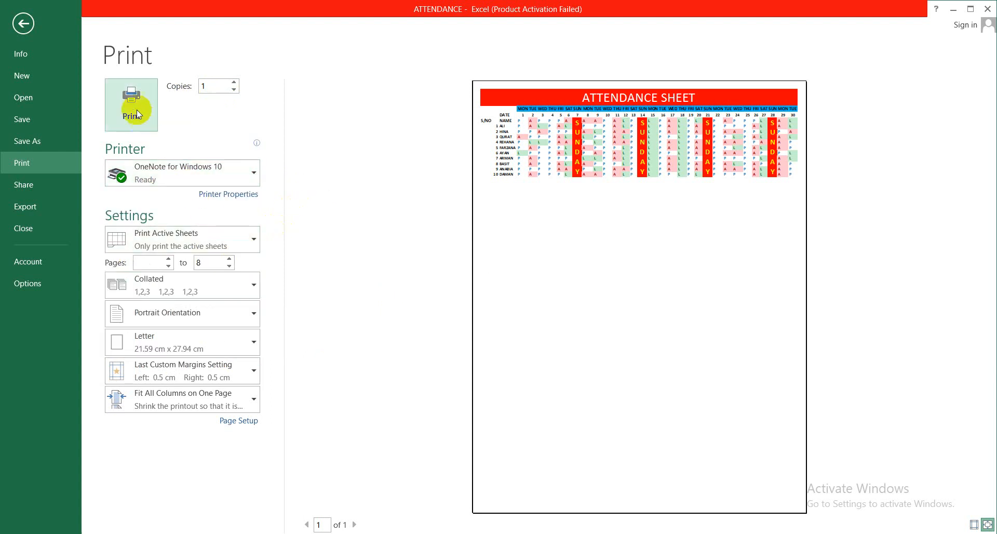
click(162, 261)
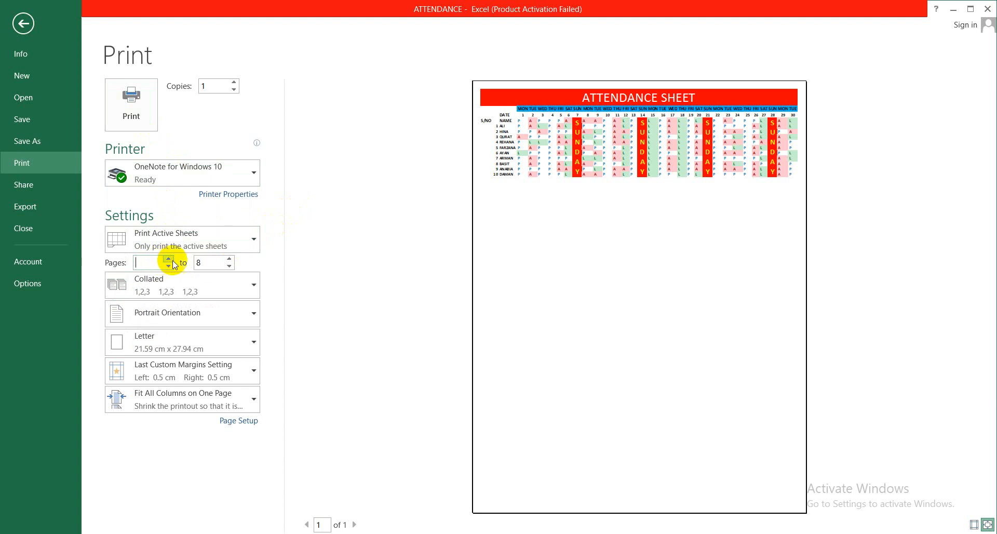
double_click(212, 261)
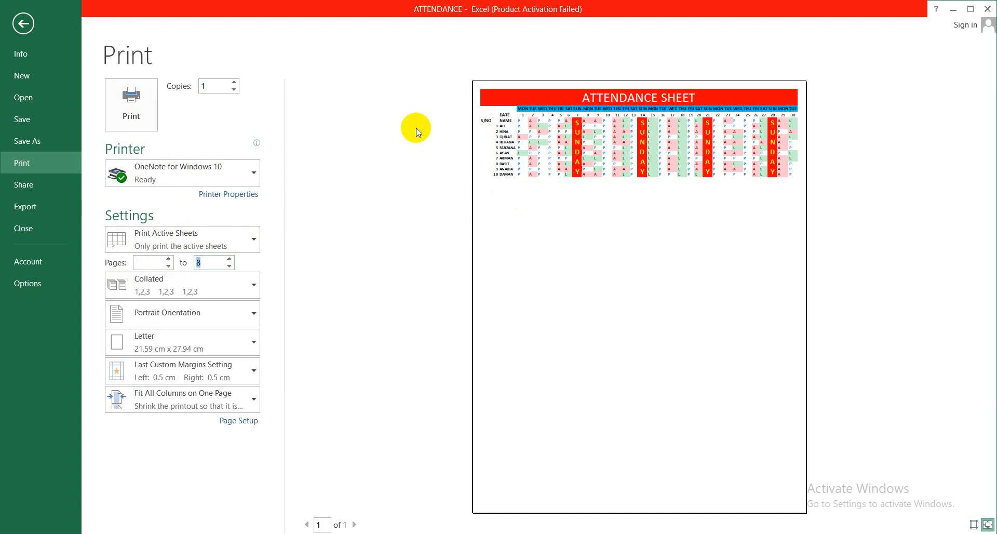
click(42, 77)
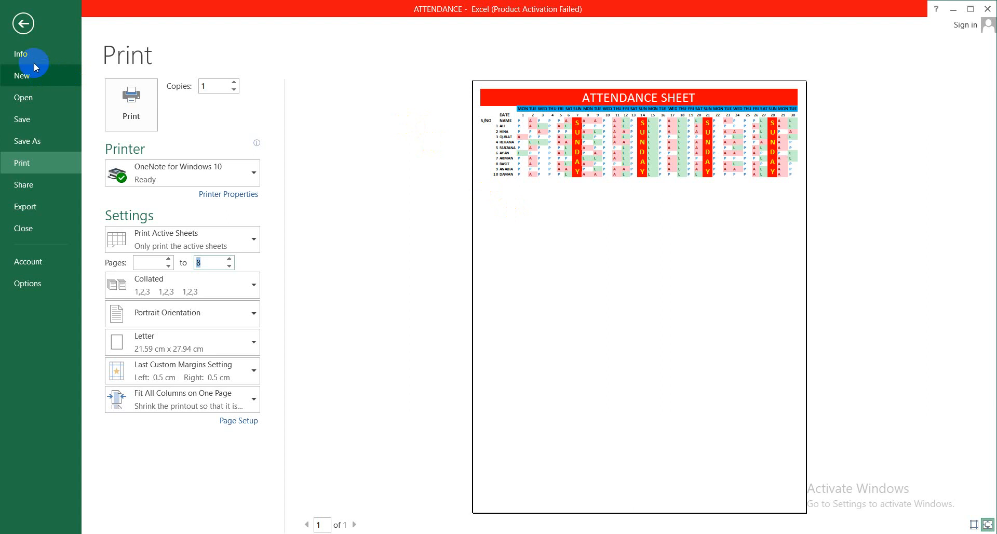